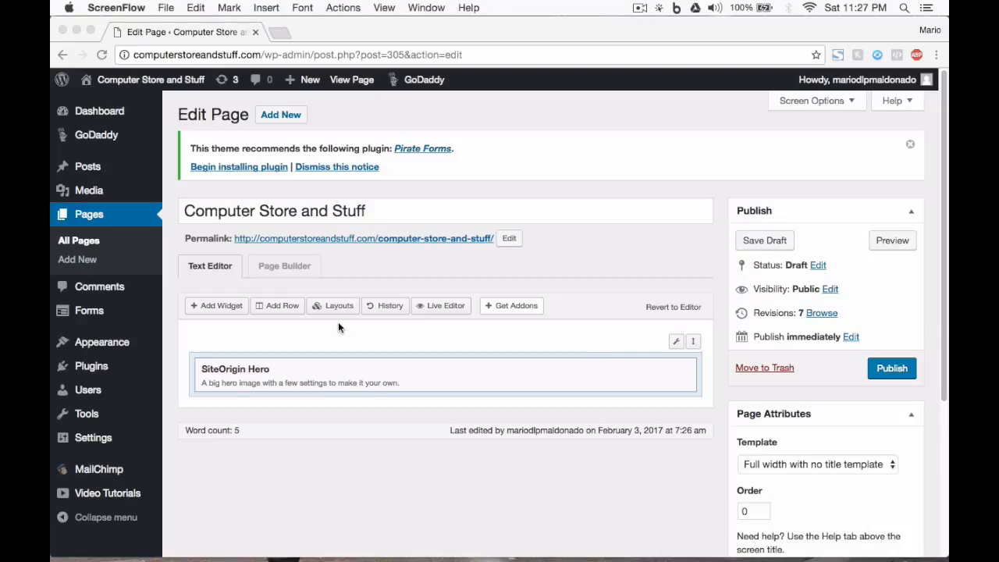
Open the SiteOrigin Hero widget for editing and expand its frame's content settings
left_click(337, 327)
mouse_move(598, 372)
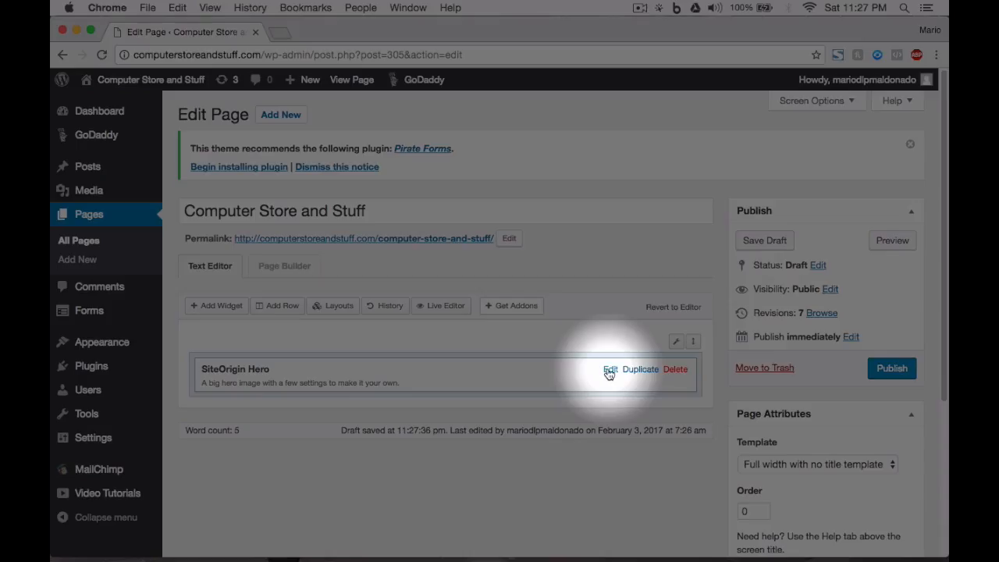
left_click(609, 369)
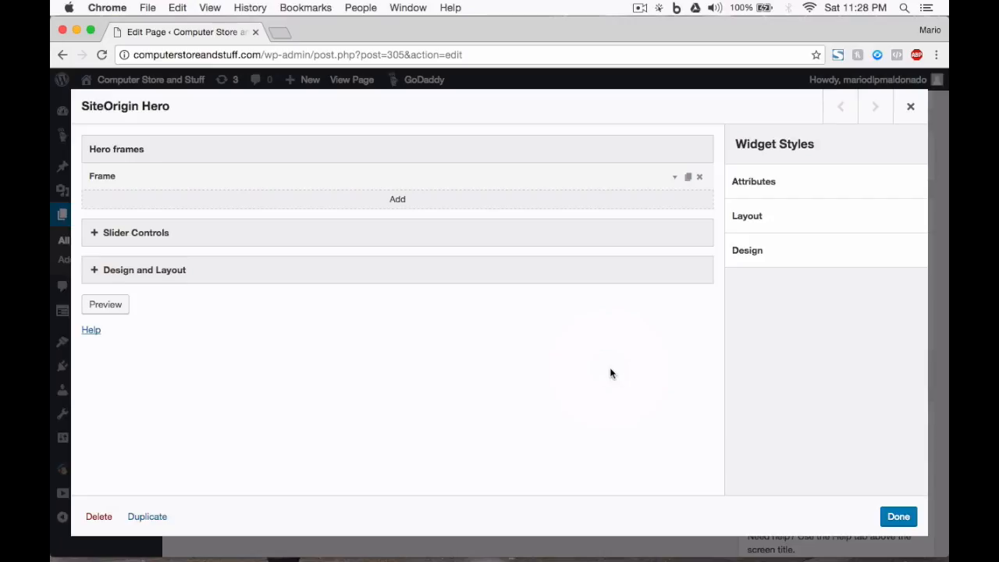
left_click(676, 179)
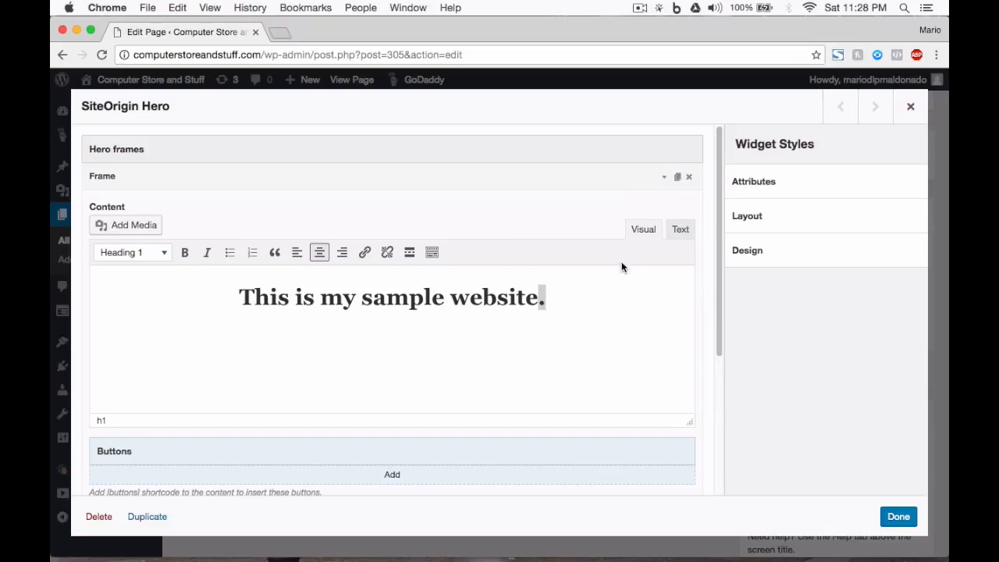
Add the shortcode [buttons] on a new line below the heading "This is my sample website." and center it
left_click(580, 294)
left_click(528, 298)
left_click(545, 297)
key("Return")
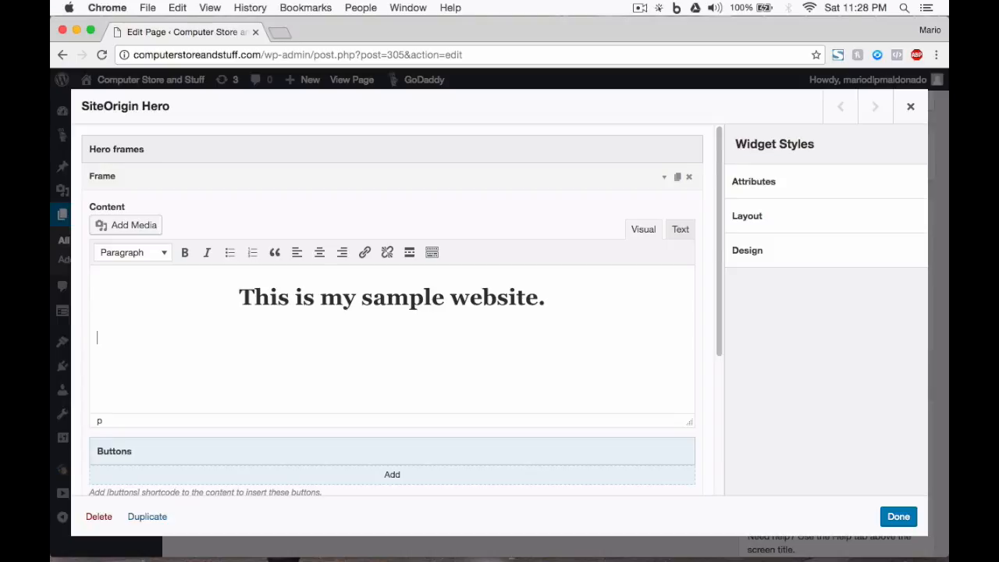
type("[buttons]")
left_click_drag(161, 341, 70, 338)
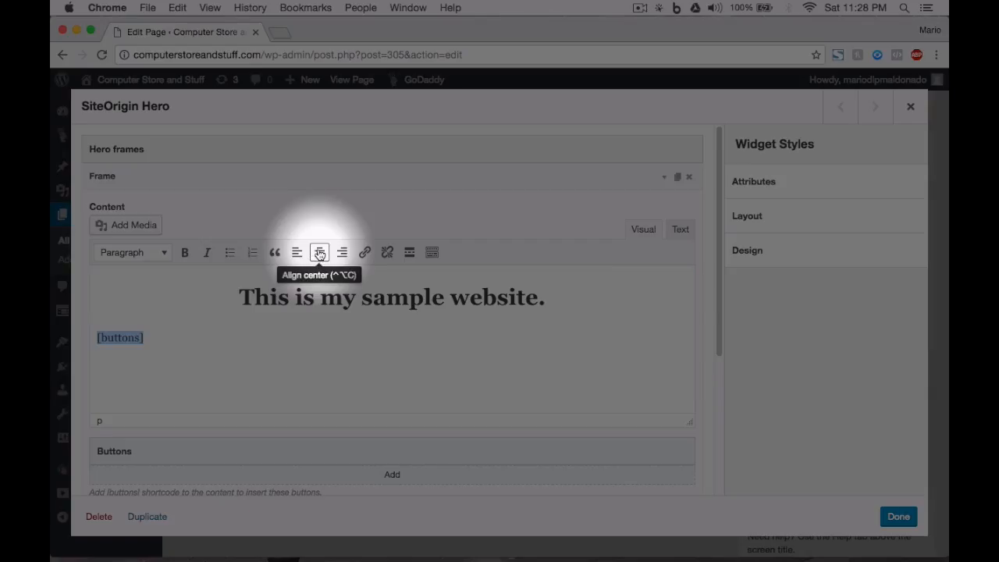
left_click(319, 252)
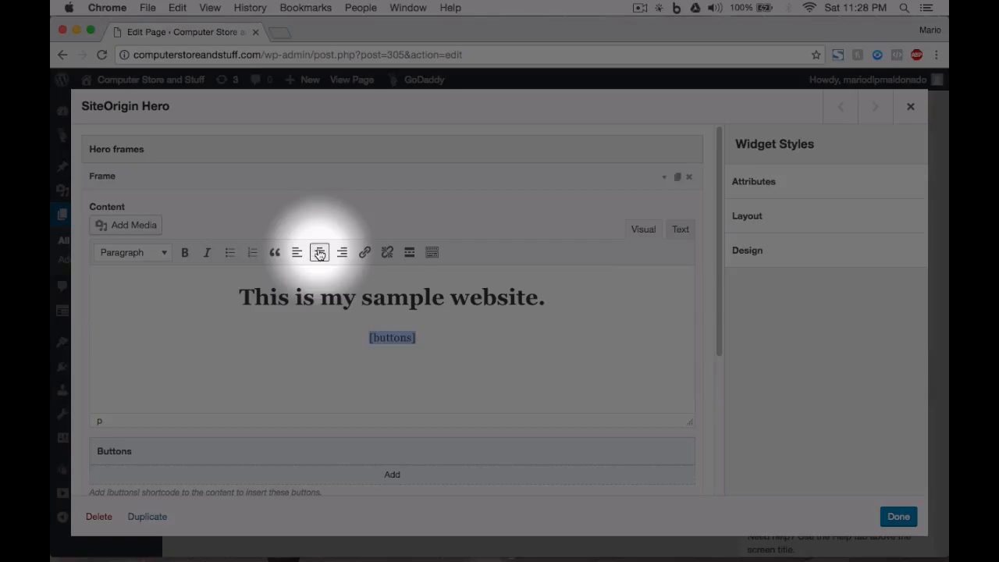
Add a button to the hero frame and set its text to "Call to Action Here"
scroll(389, 351, "down", 3)
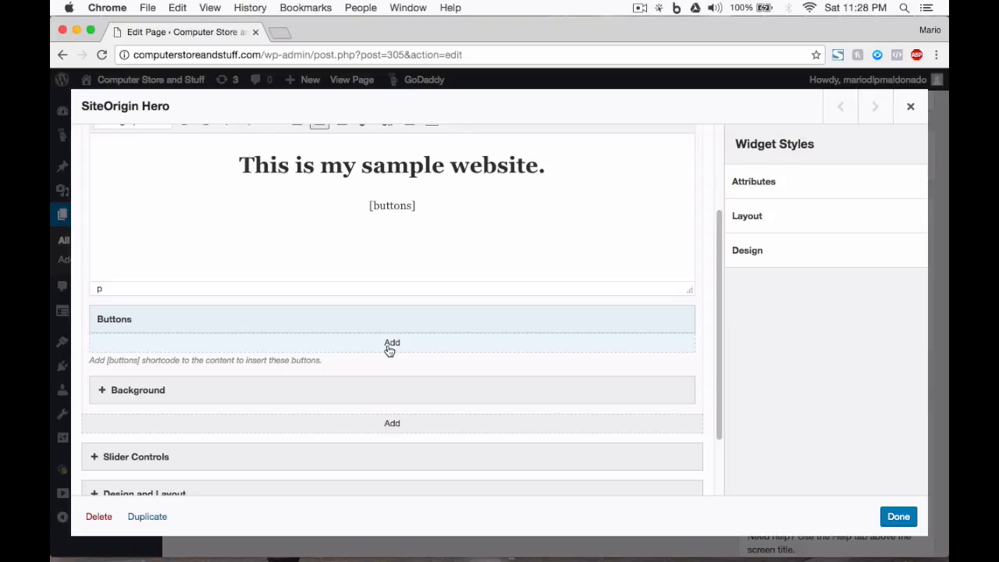
left_click(389, 350)
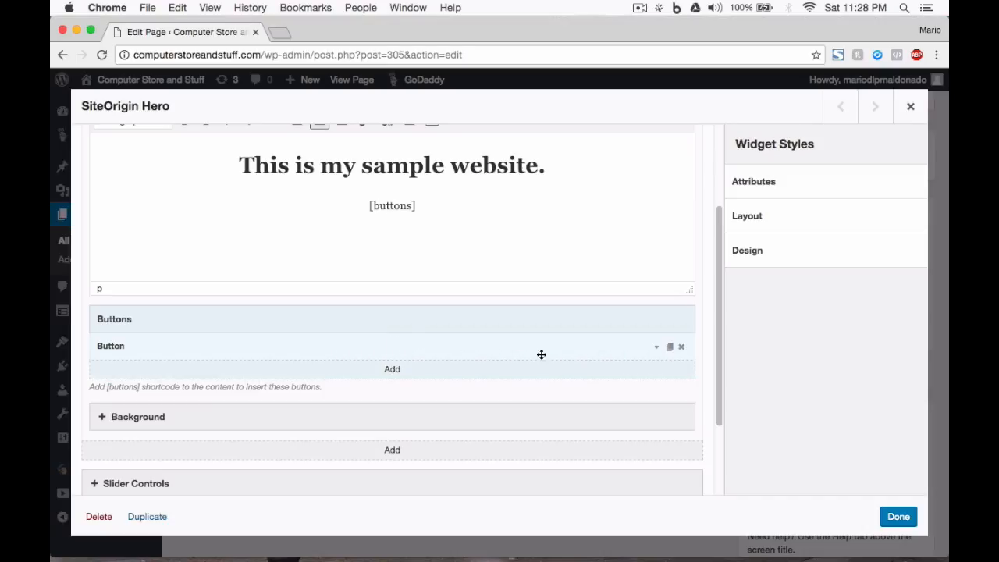
left_click(656, 348)
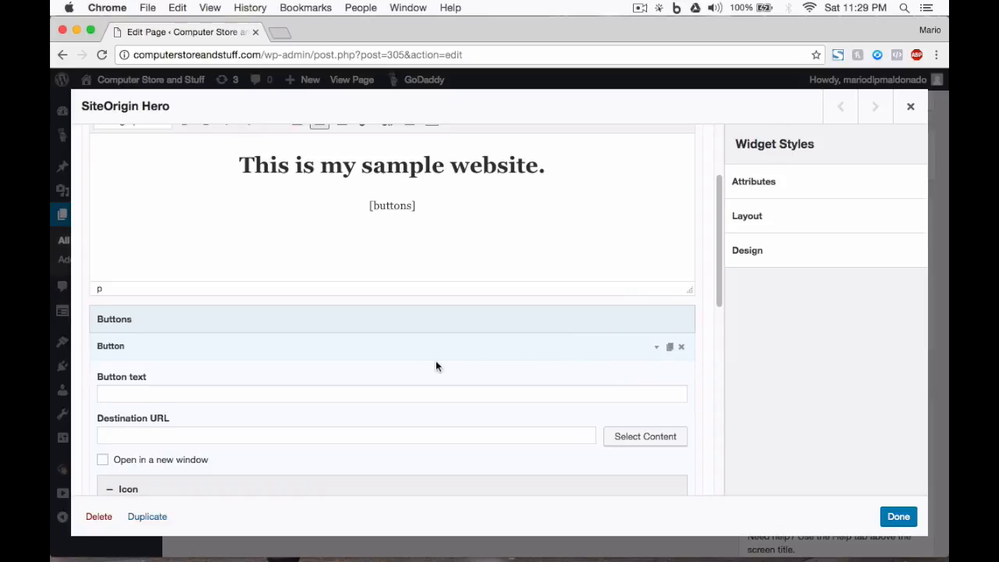
scroll(435, 360, "down", 1)
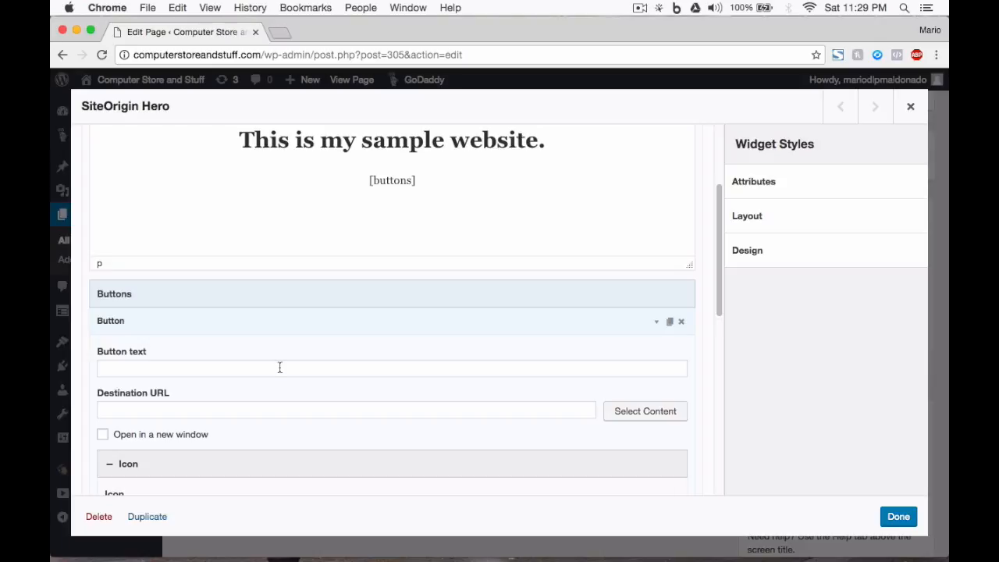
scroll(280, 366, "down", 1)
left_click(121, 328)
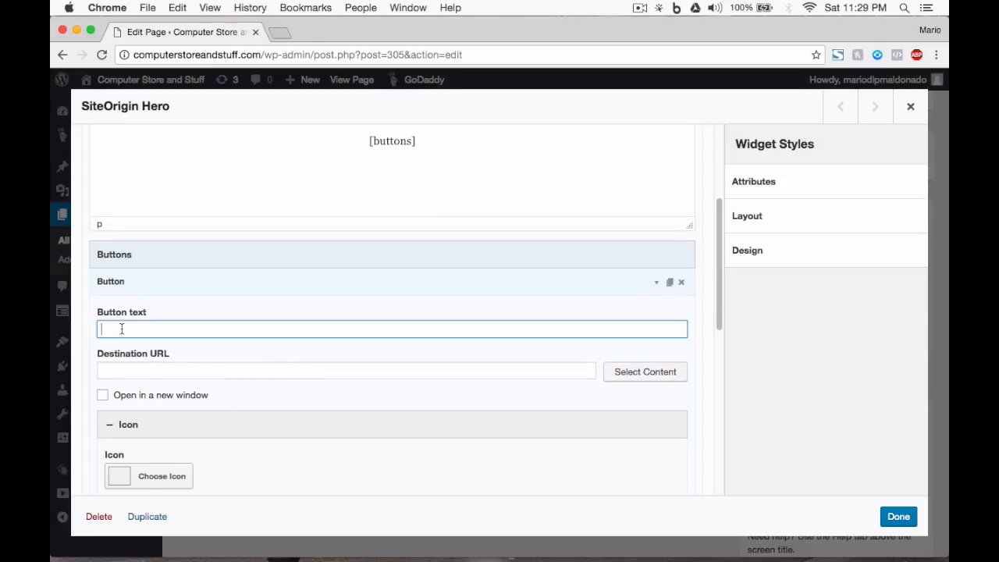
type("Call to Action Here")
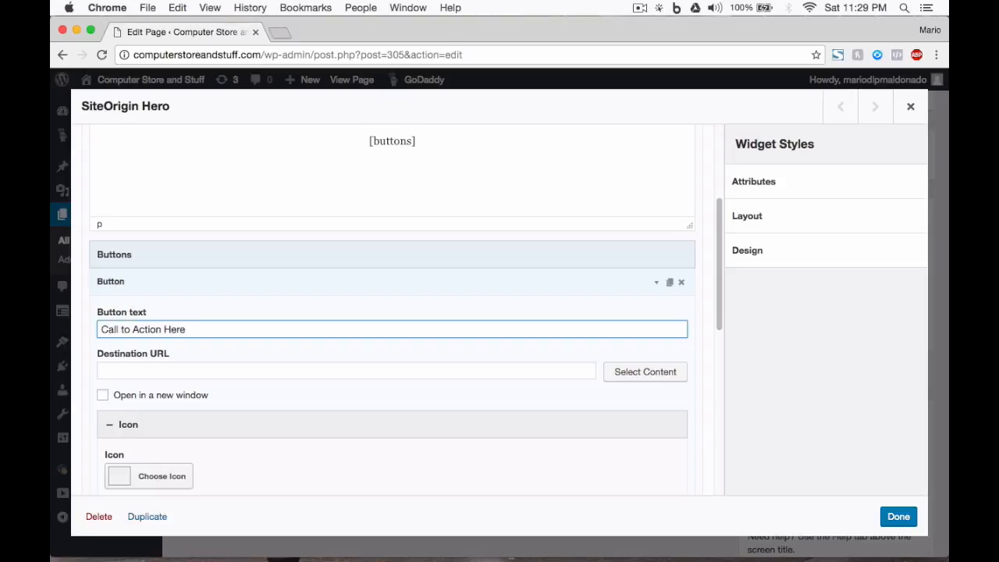
left_click(128, 366)
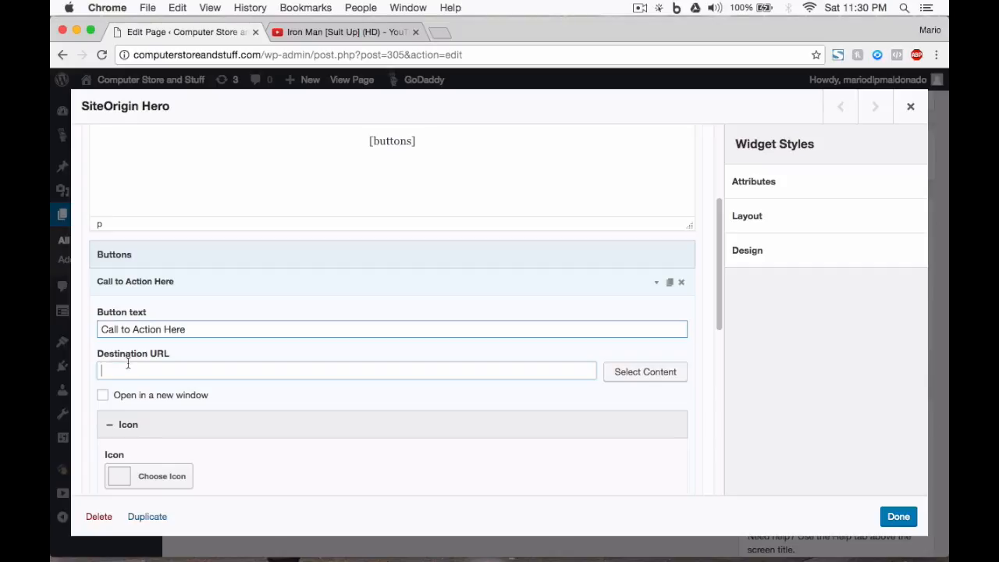
left_click(128, 363)
type("https://www.youtube.com/watch?v=Fcm7OjoOz4A")
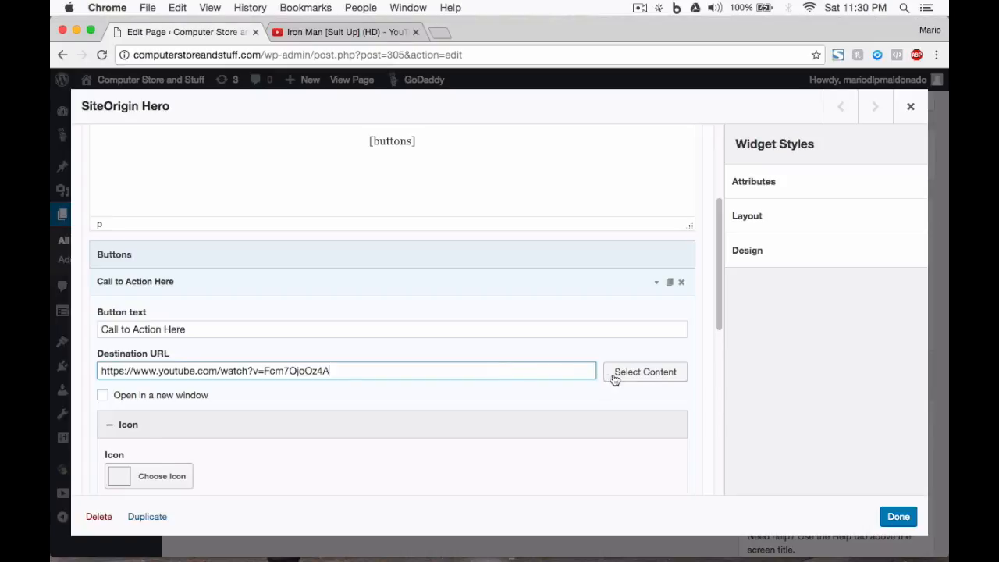
left_click(312, 372)
left_click(102, 398)
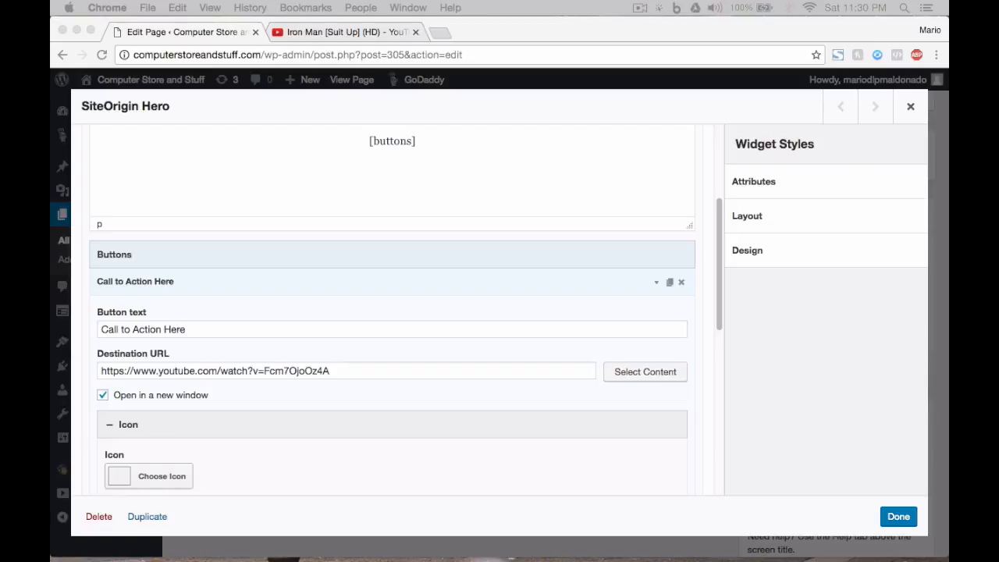
Open the icon picker for the Call to Action Here button and look through the Font Awesome icons
scroll(105, 351, "down", 2)
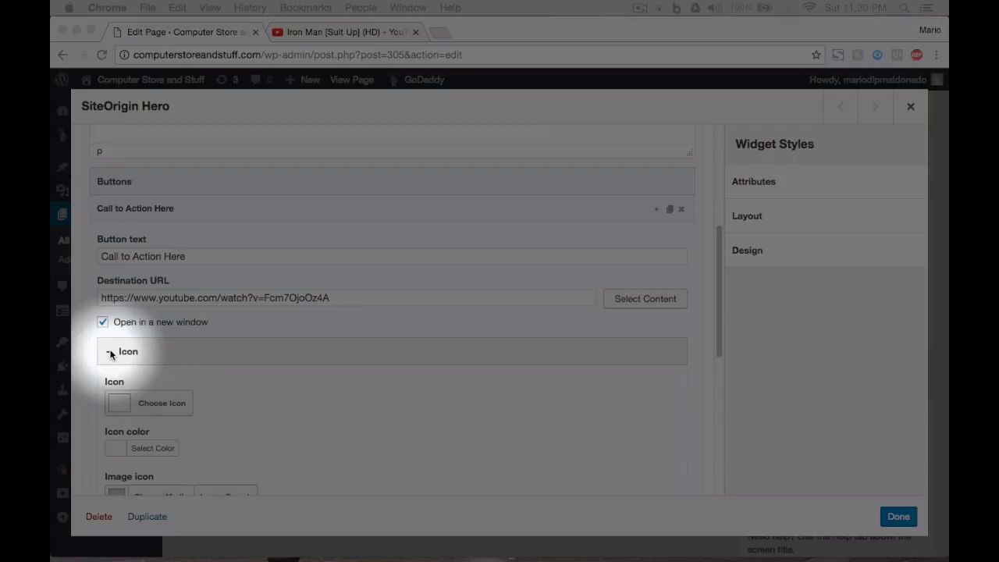
double_click(121, 352)
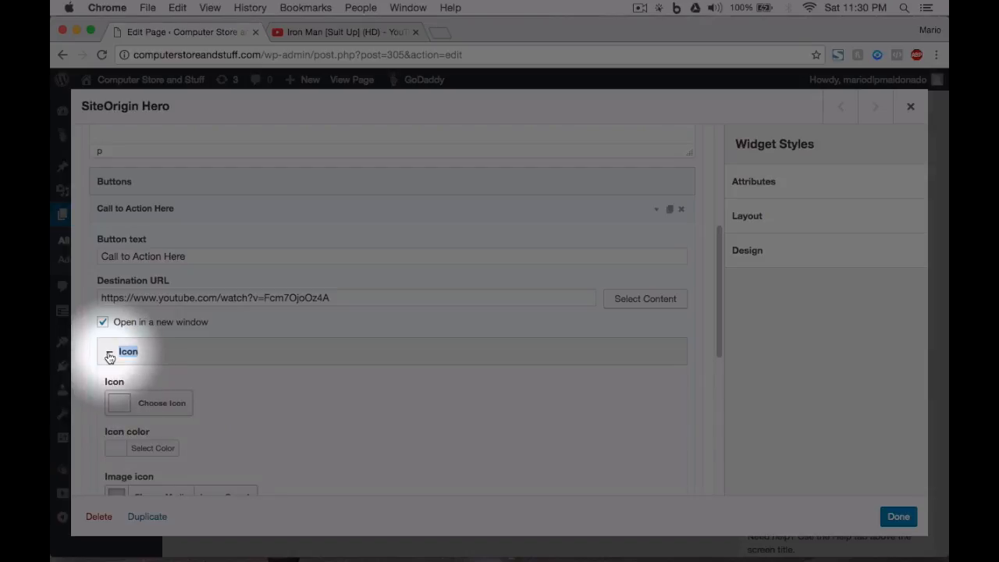
left_click(108, 352)
scroll(111, 367, "down", 1)
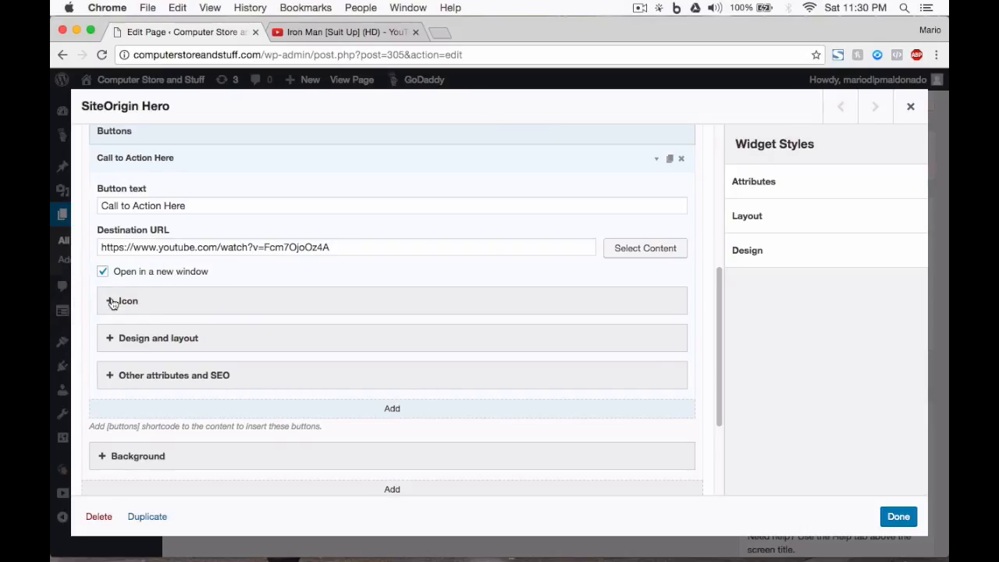
left_click(113, 302)
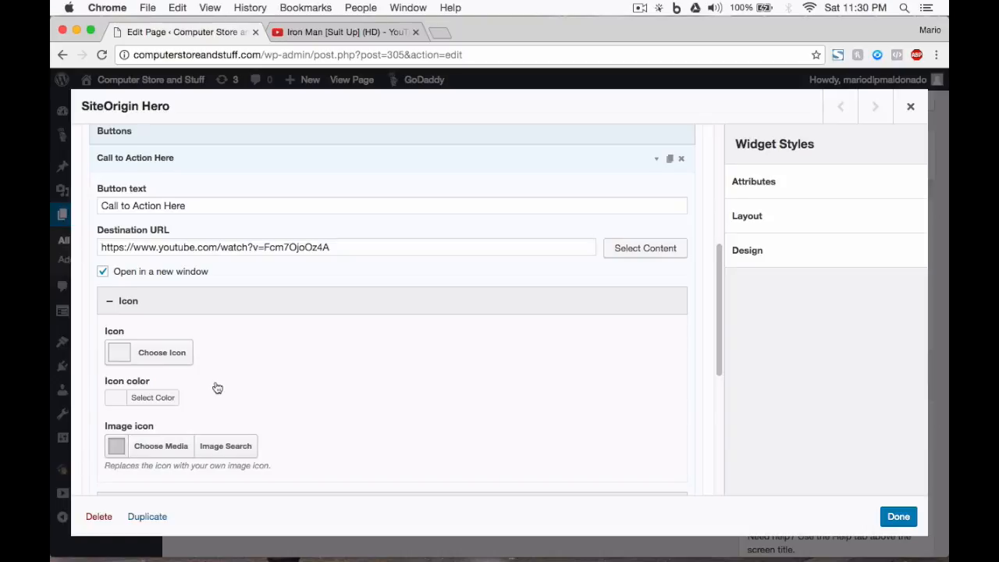
scroll(218, 388, "down", 2)
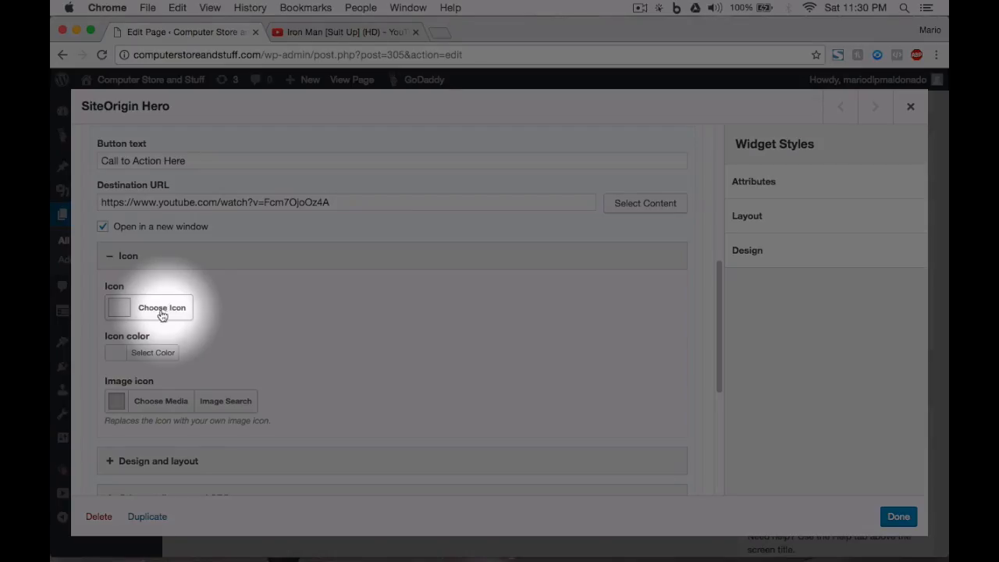
left_click(162, 310)
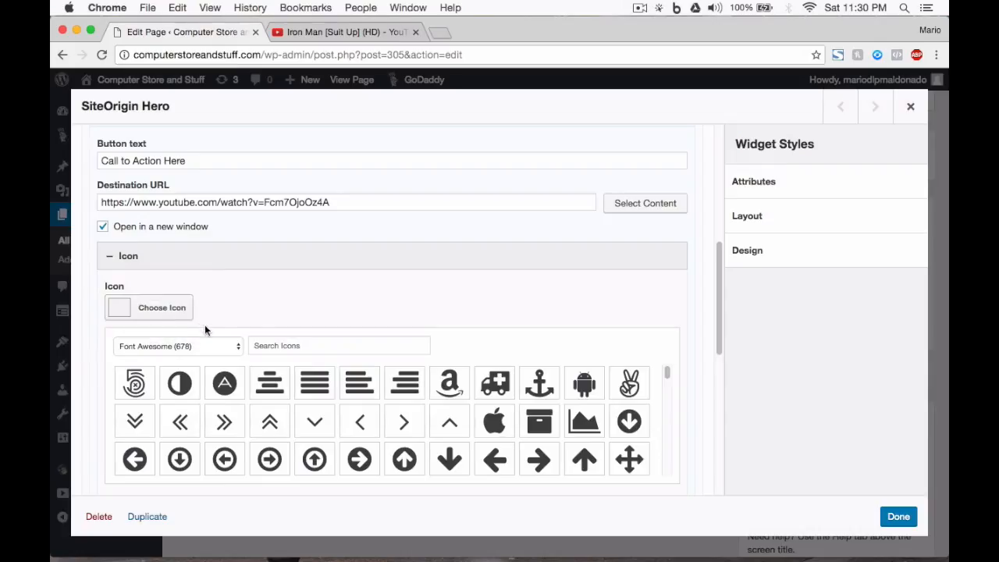
scroll(272, 426, "down", 5)
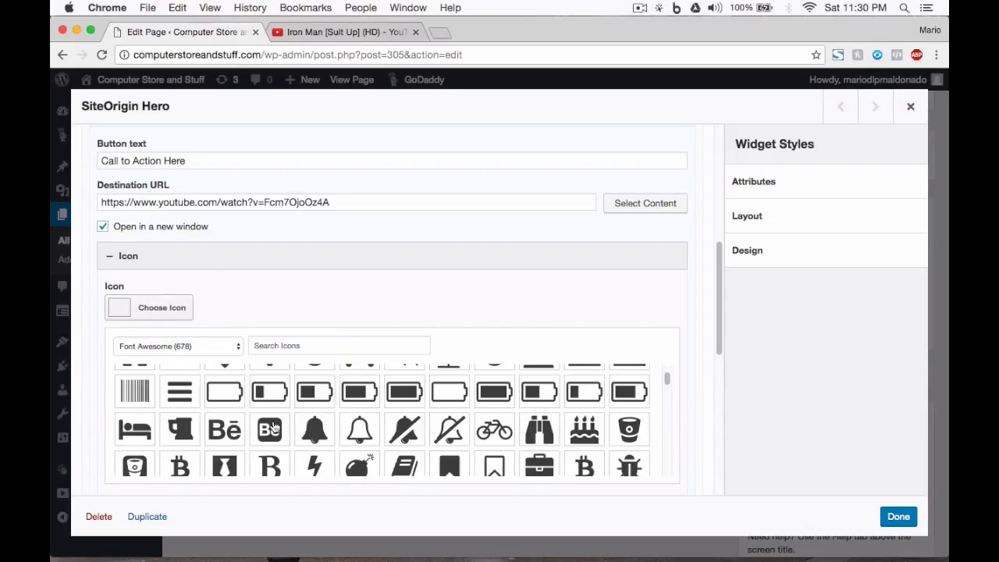
scroll(273, 427, "down", 10)
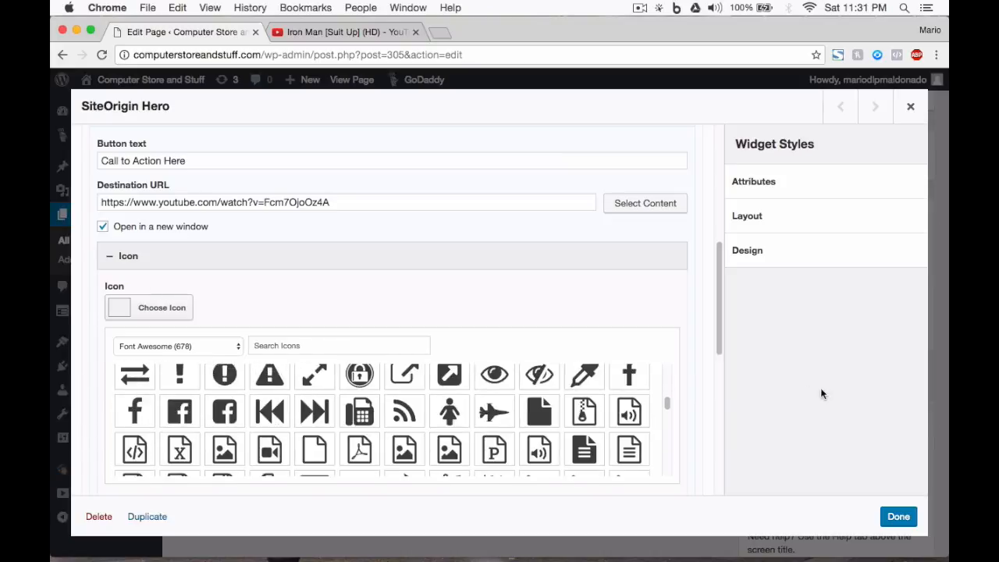
scroll(679, 413, "down", 3)
scroll(374, 326, "down", 5)
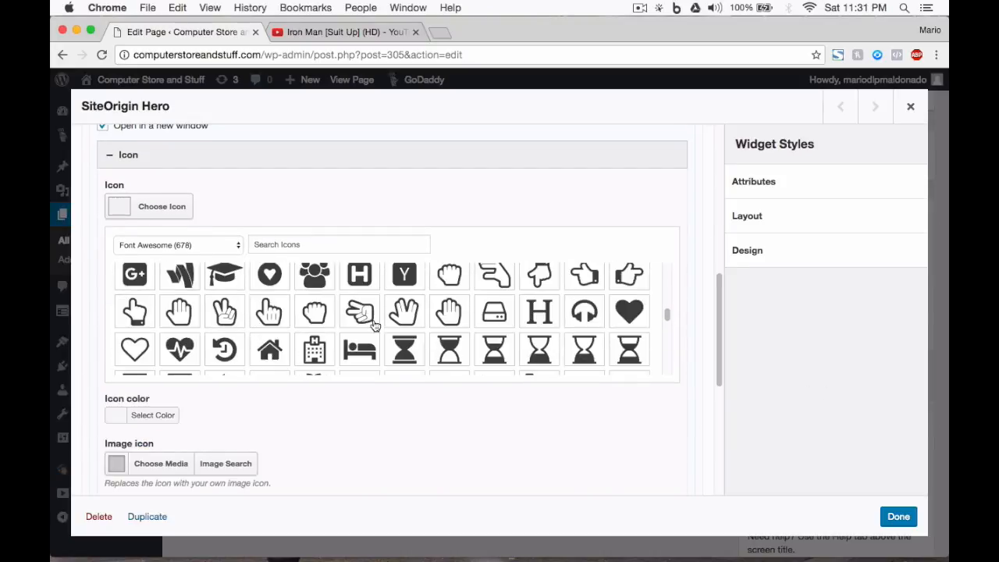
scroll(375, 326, "down", 5)
Switch the icon set to Icomoon Free and choose the right-pointing hand as the button's icon
left_click(174, 246)
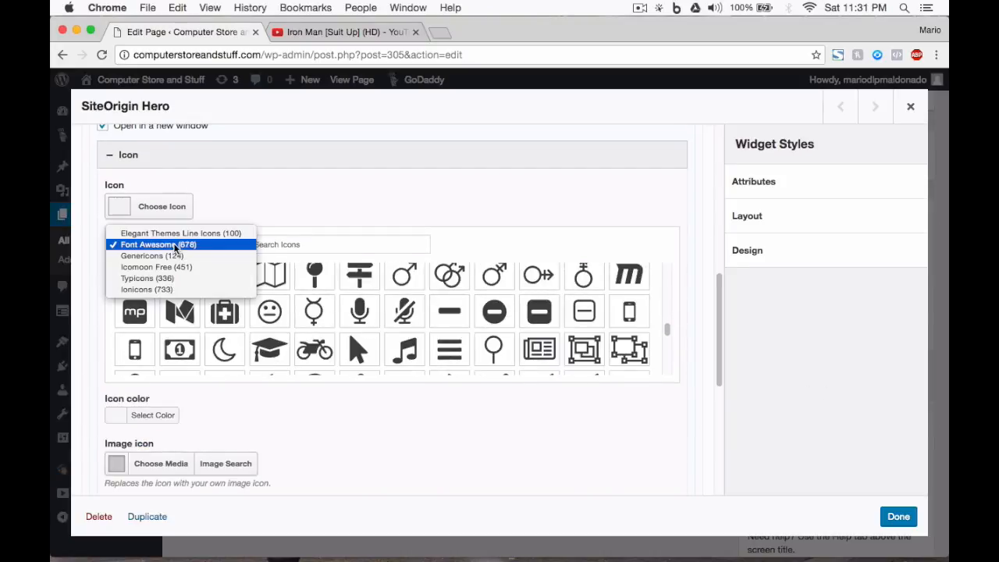
left_click(173, 266)
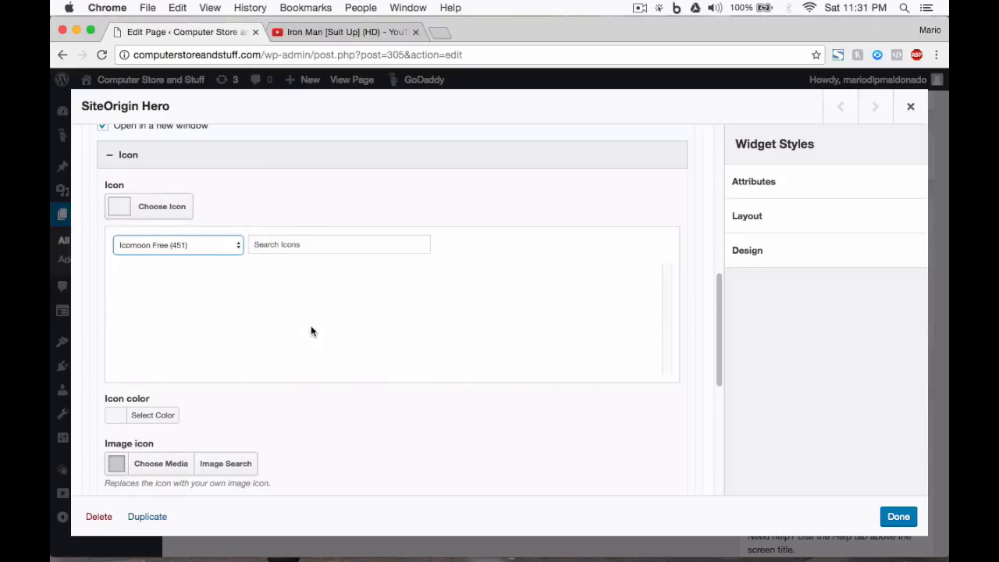
scroll(322, 317, "down", 3)
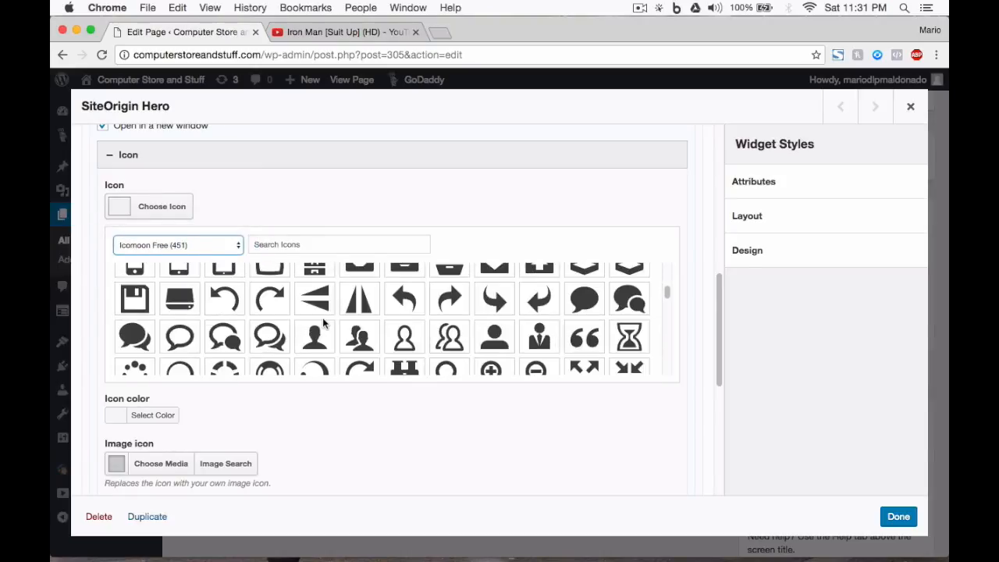
scroll(322, 318, "up", 5)
scroll(234, 327, "down", 10)
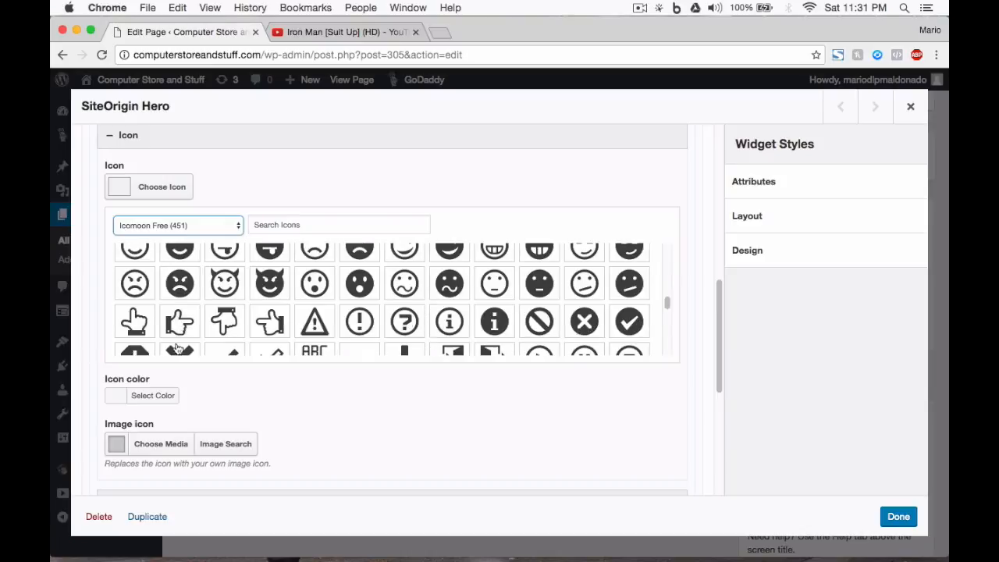
left_click(184, 323)
Set the color of the button's icon to black
left_click(154, 231)
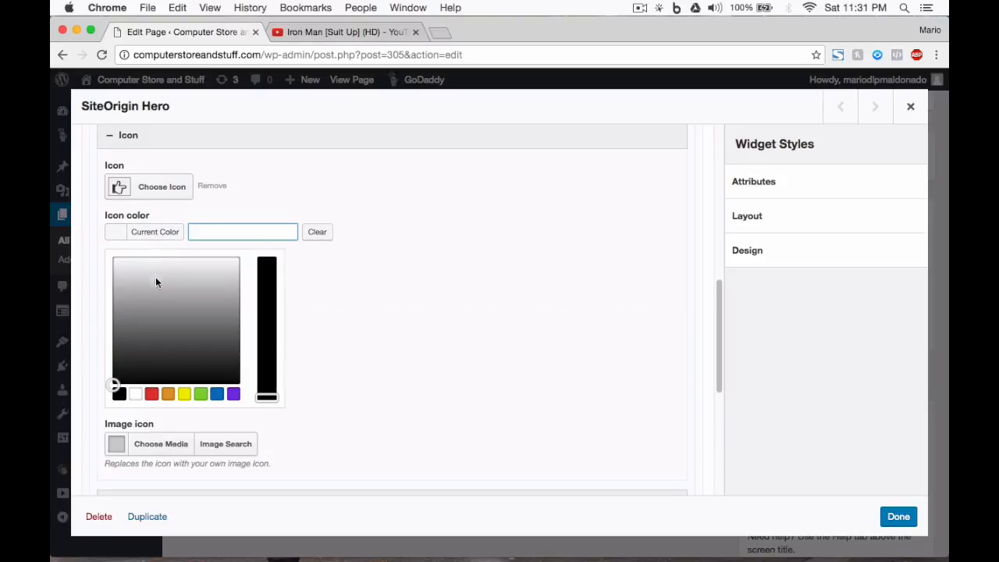
left_click_drag(136, 351, 106, 383)
left_click(288, 346)
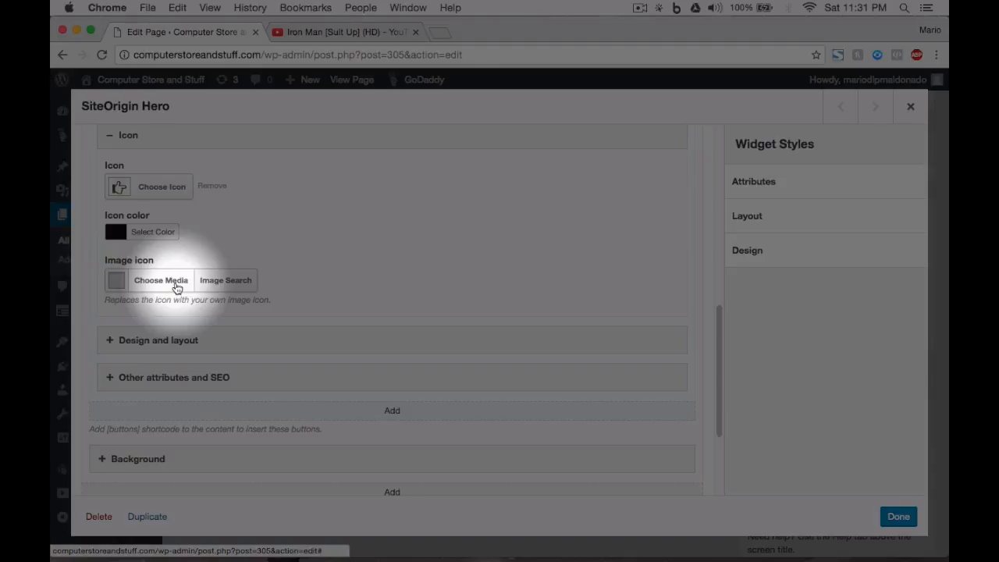
Open the call-to-action button's design and layout settings and keep its alignment set to Center
scroll(177, 287, "up", 3)
left_click(113, 222)
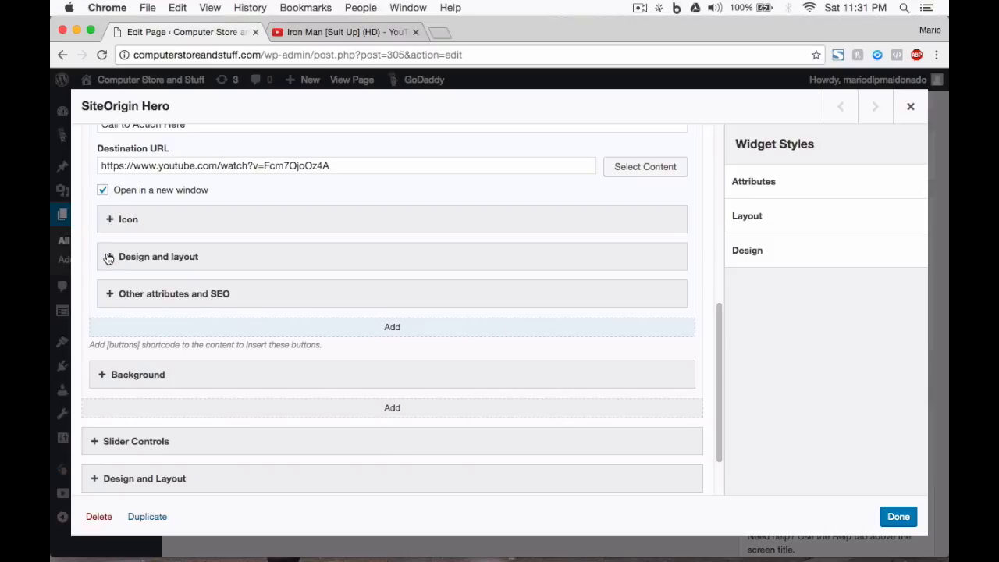
left_click(110, 259)
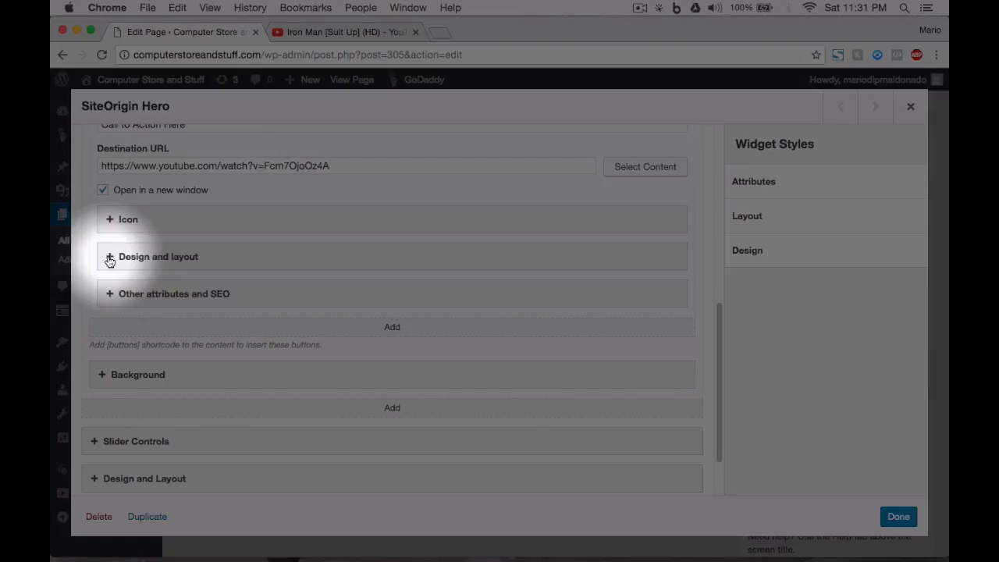
scroll(118, 289, "down", 3)
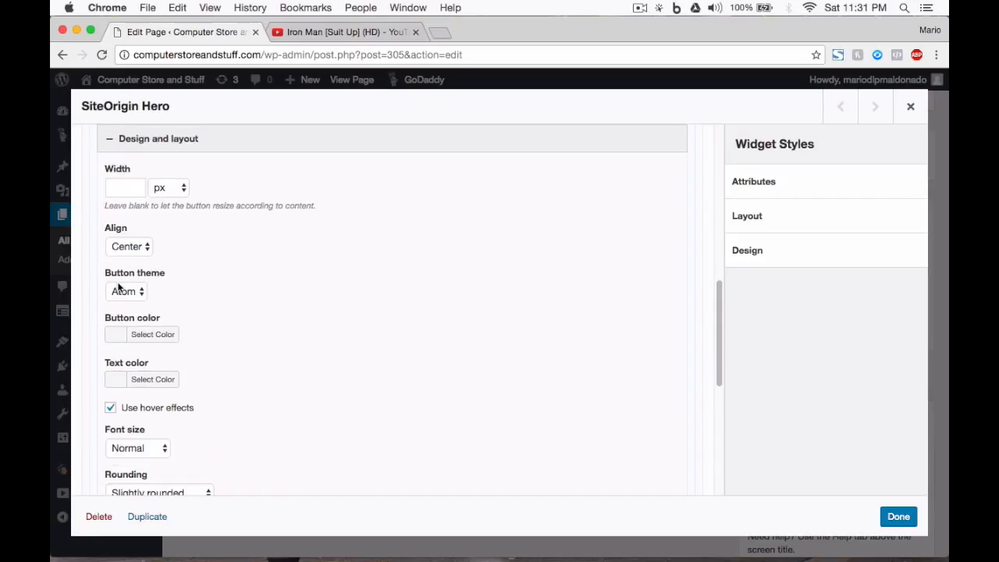
left_click(130, 184)
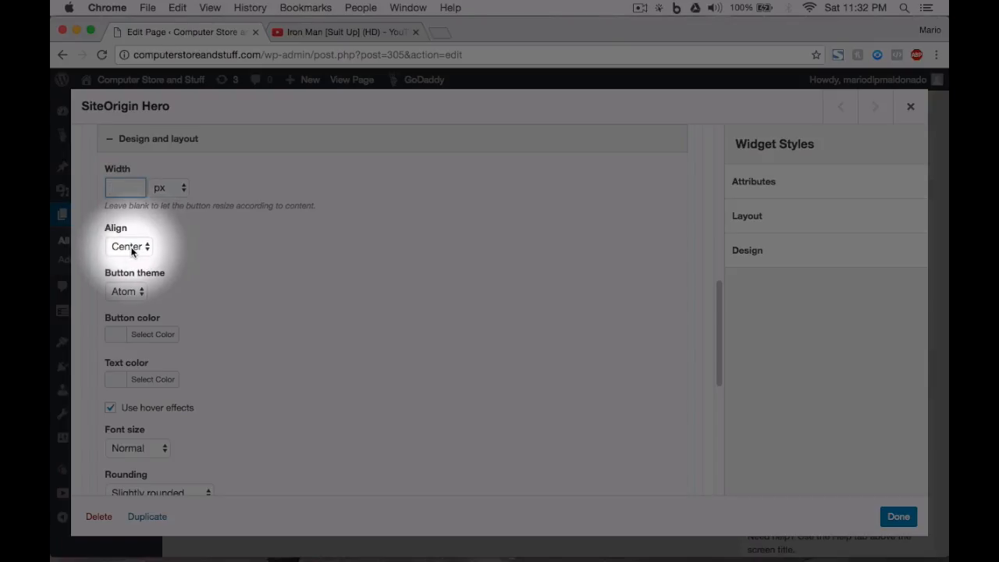
left_click(134, 246)
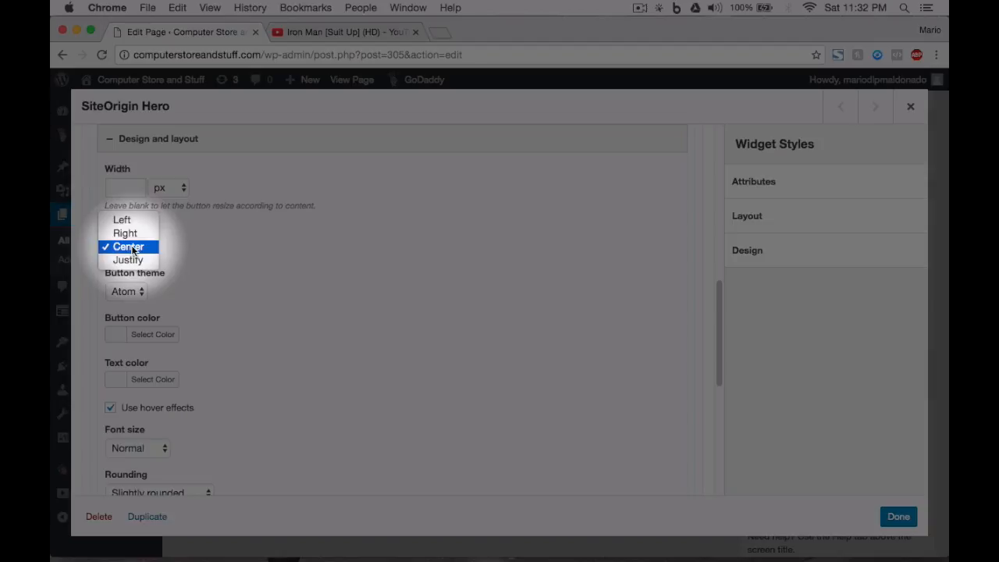
left_click(129, 247)
Set the theme of the call-to-action button to Flat
scroll(190, 288, "down", 1)
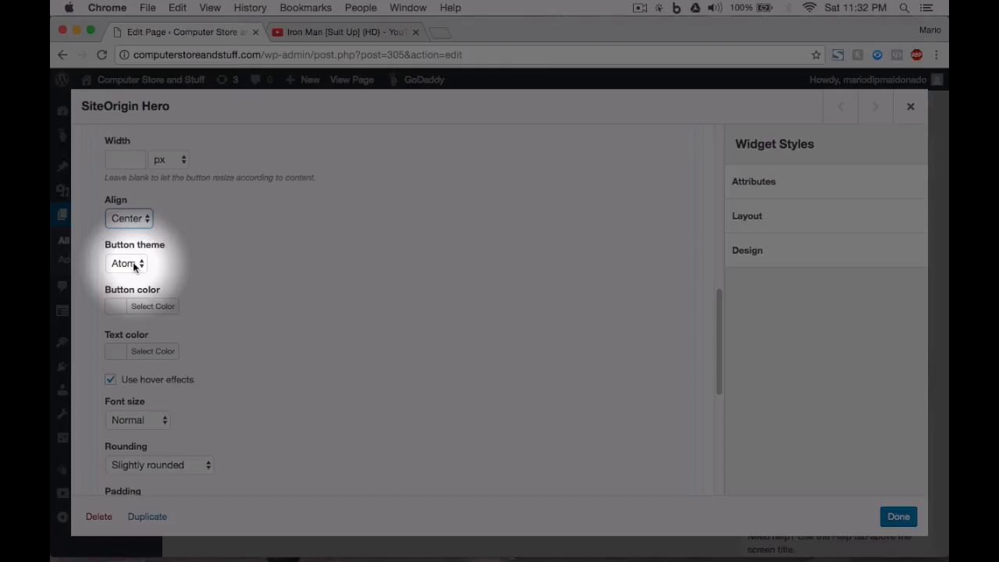
left_click(134, 266)
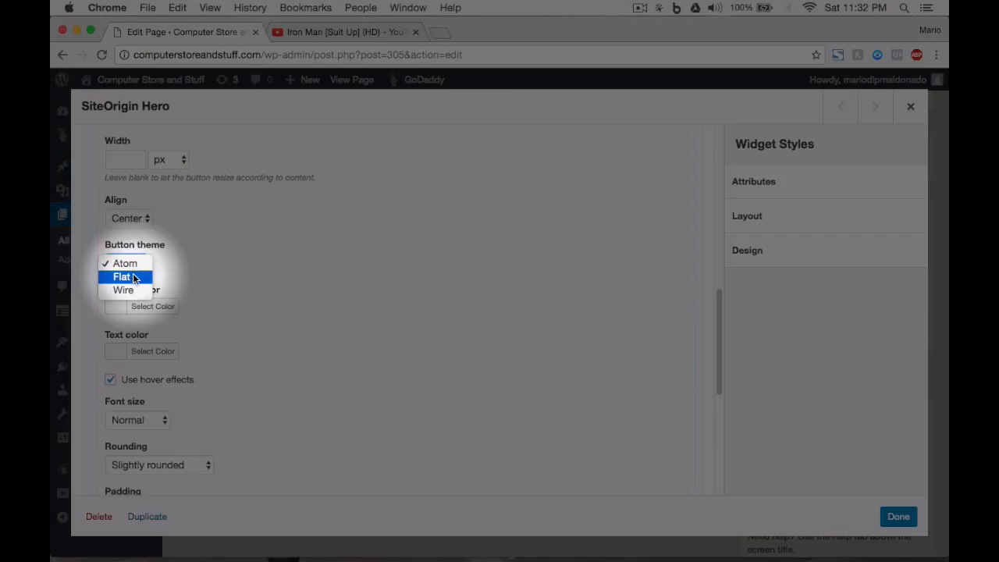
left_click(135, 277)
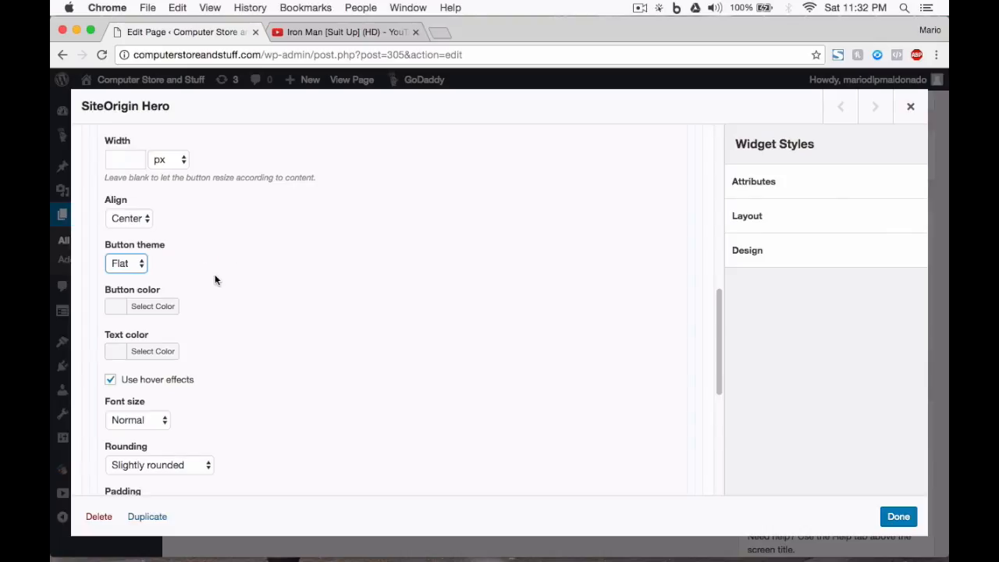
Set the button's color to bright yellow, #f4ec00
left_click(154, 307)
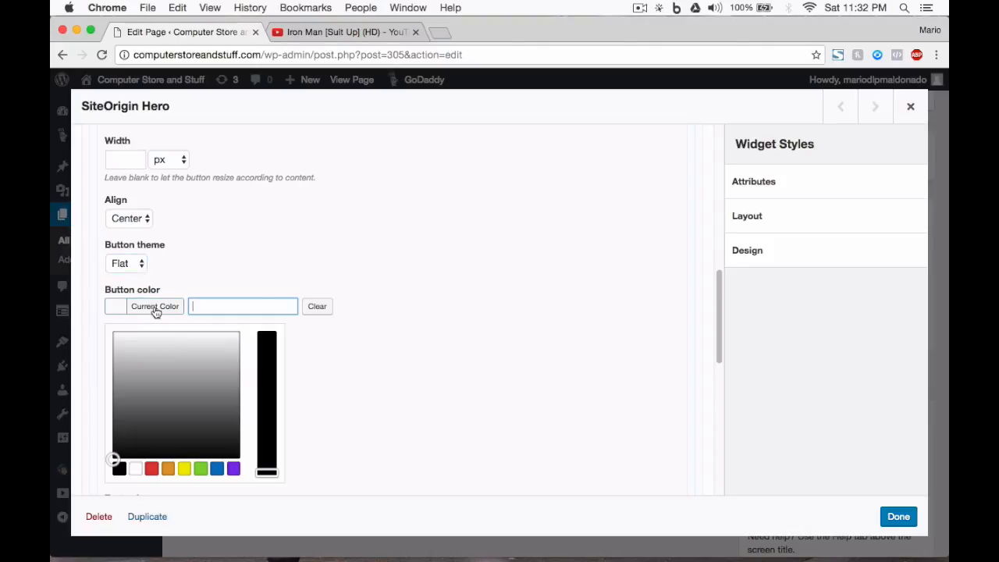
left_click(186, 469)
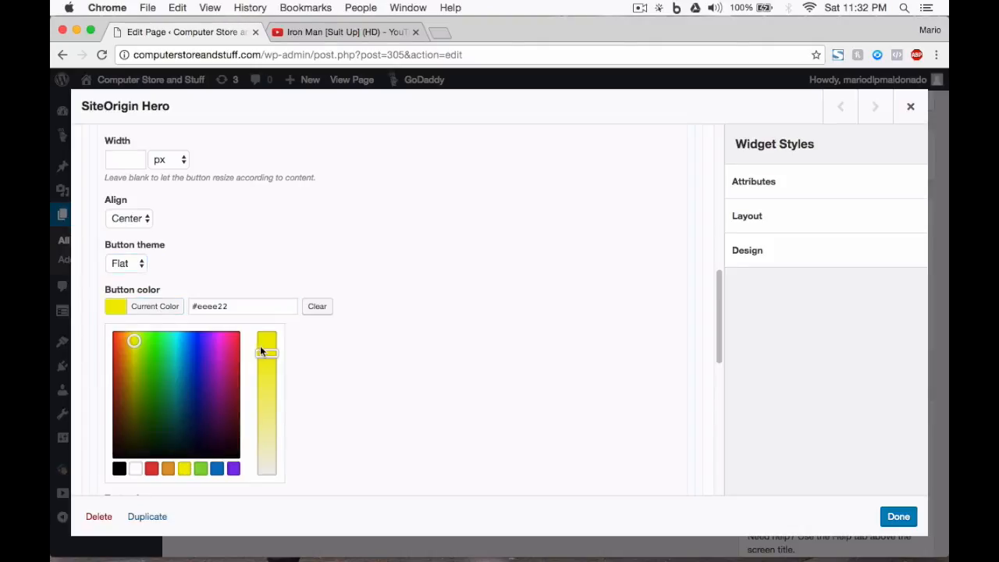
left_click_drag(262, 351, 267, 330)
left_click_drag(134, 341, 134, 337)
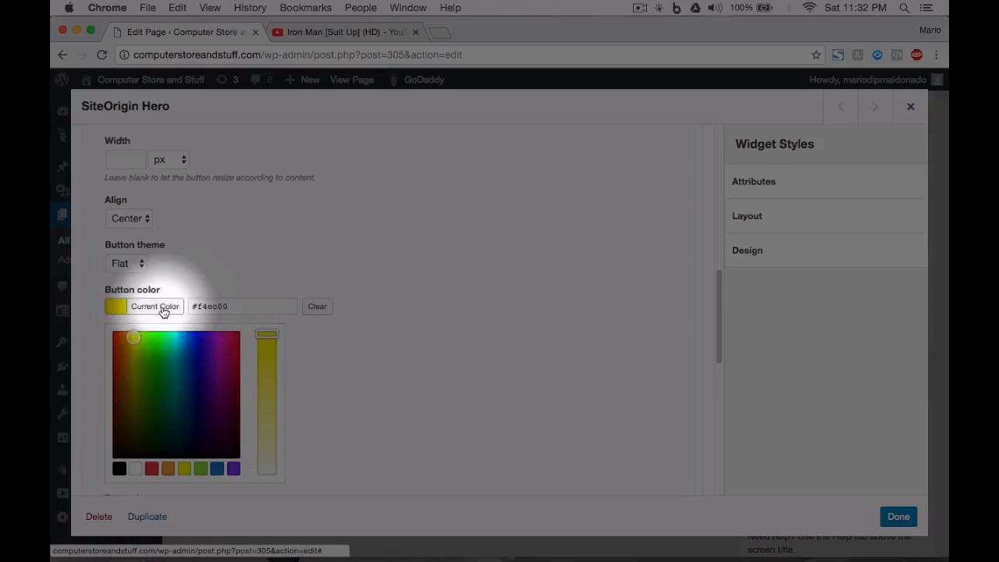
left_click(160, 306)
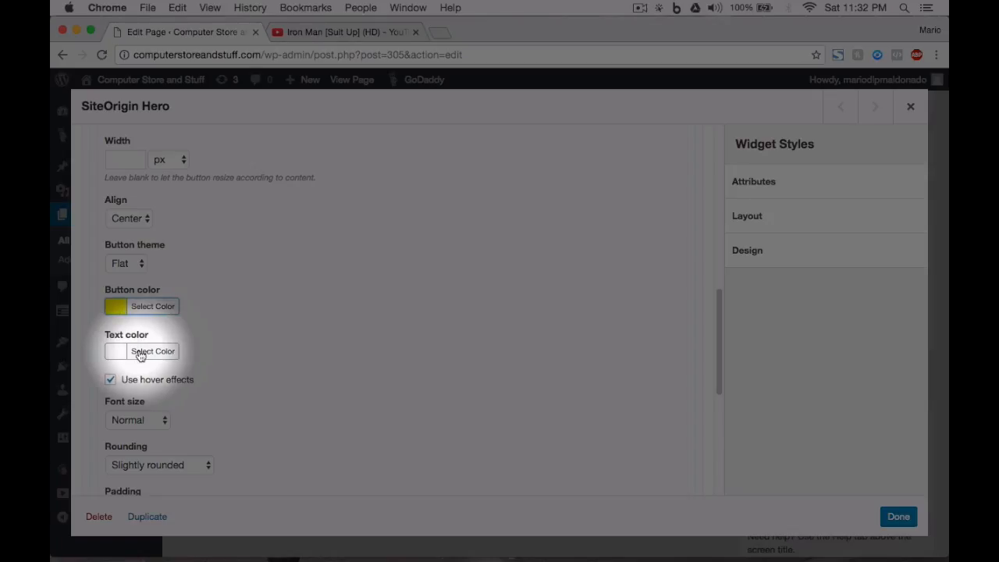
Set the button's text color to near-black, #0a0a0a
left_click(167, 352)
left_click_drag(151, 408, 123, 474)
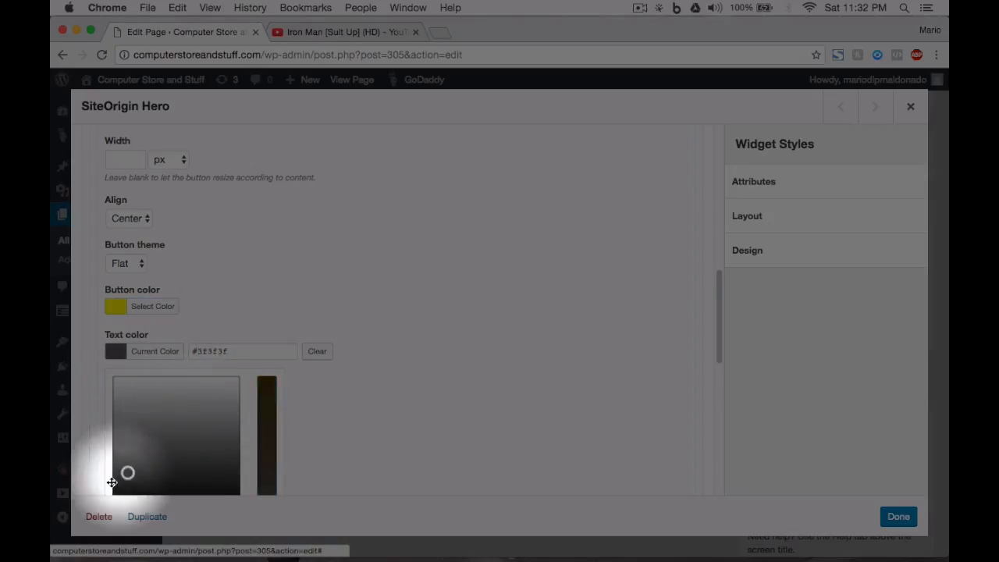
scroll(110, 484, "down", 6)
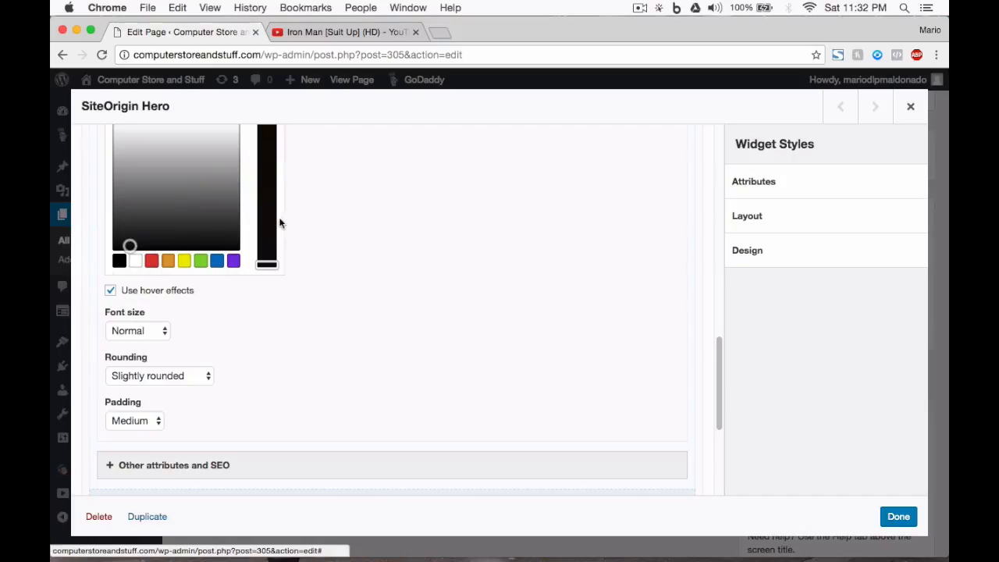
scroll(216, 254, "up", 5)
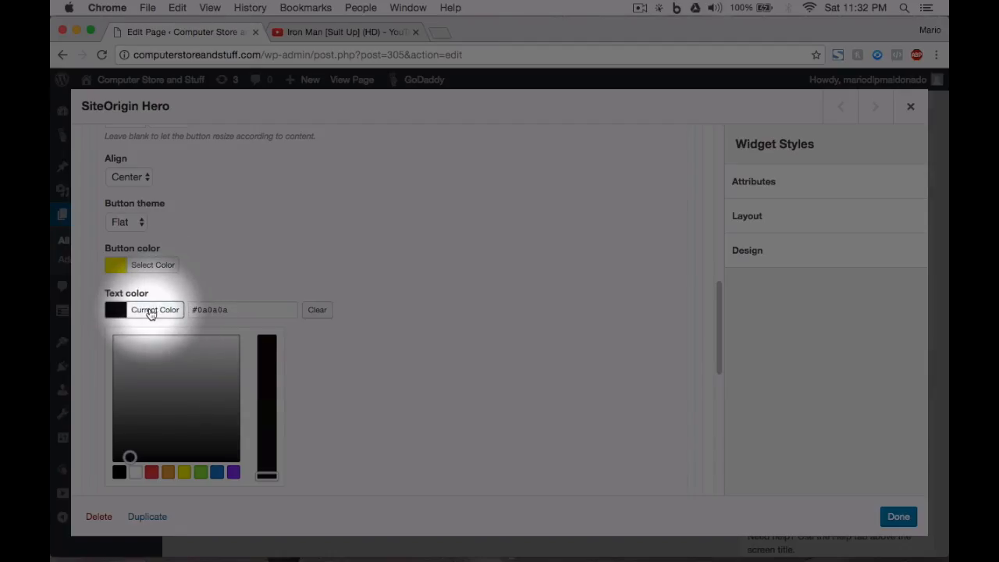
left_click(150, 312)
Check the font size options for the button text and keep Normal
scroll(142, 346, "down", 1)
left_click(143, 346)
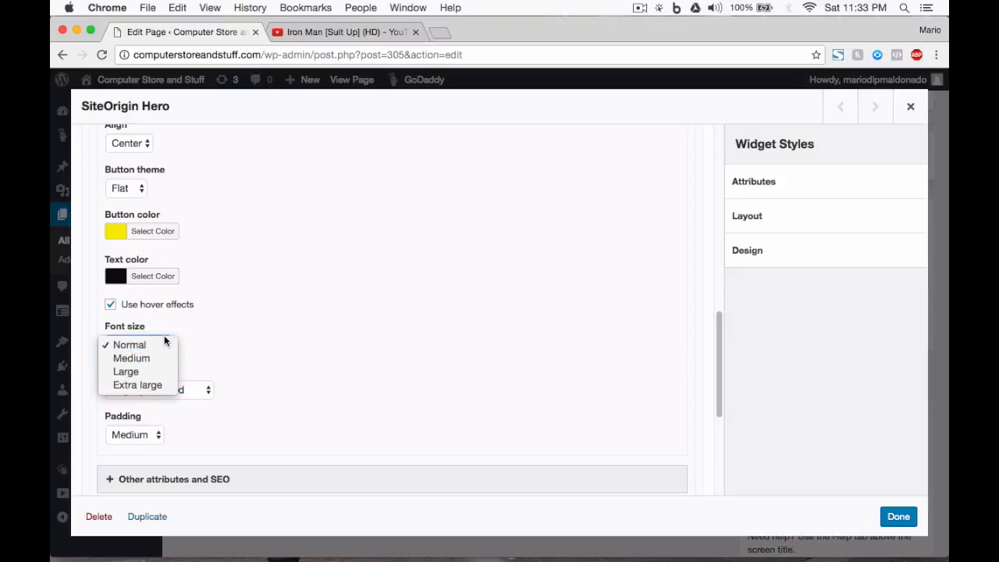
left_click(166, 341)
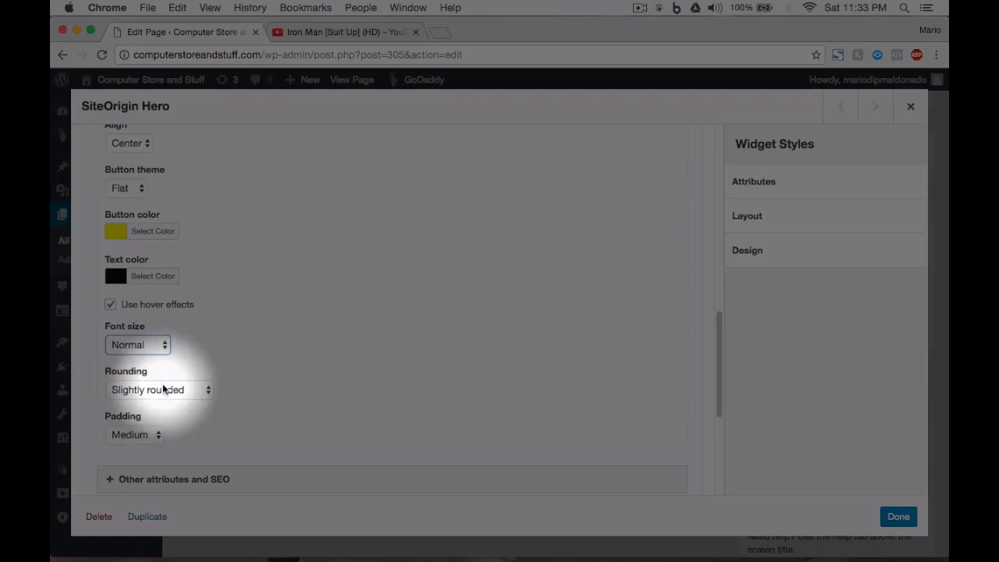
Keep the button's rounding at Slightly rounded and set its padding to High
left_click(149, 389)
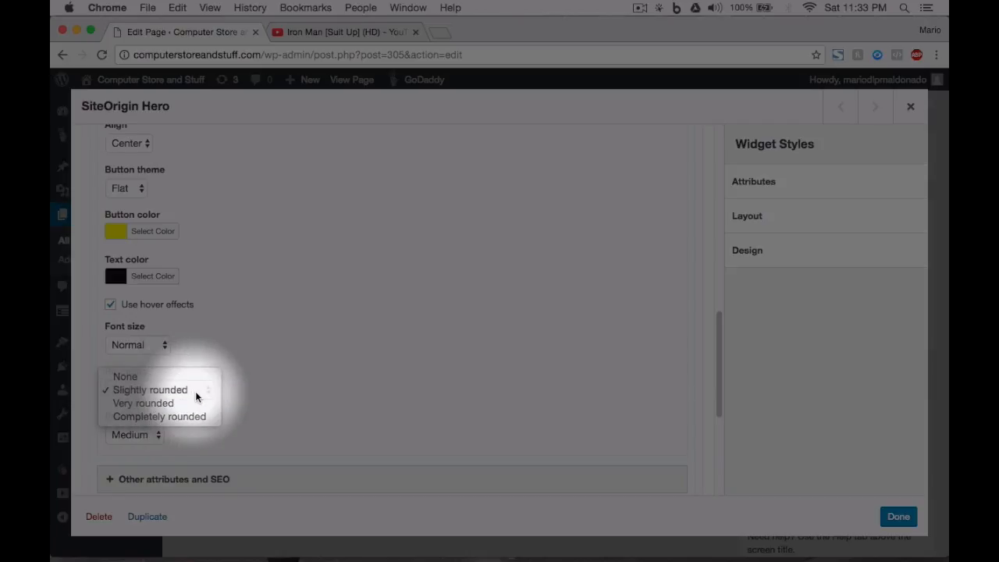
left_click(195, 391)
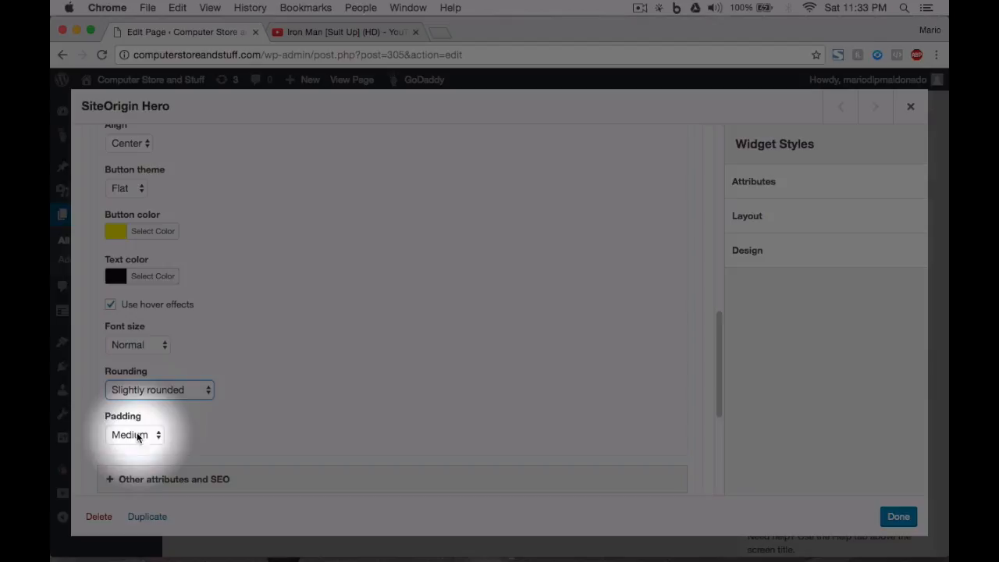
left_click(134, 435)
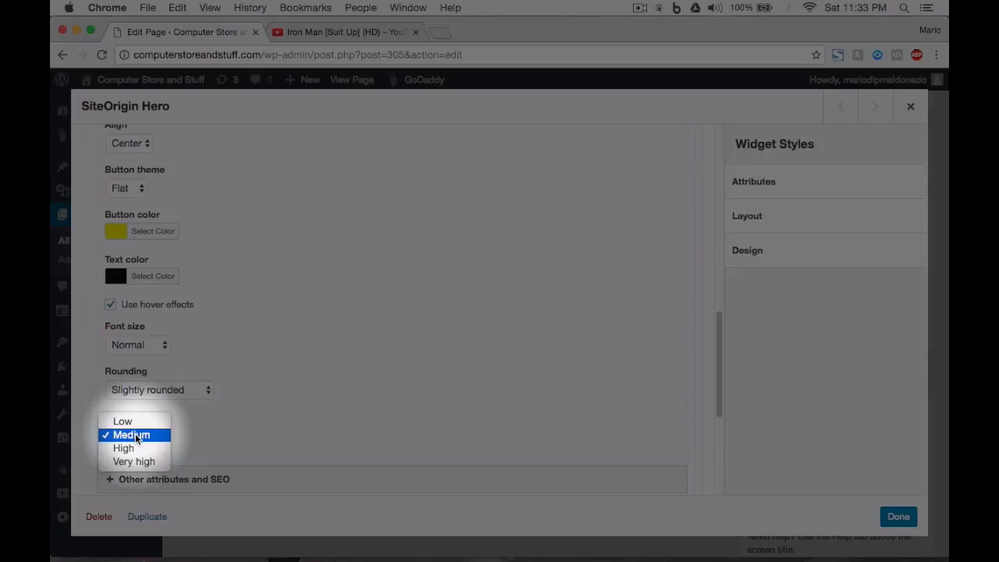
left_click(134, 448)
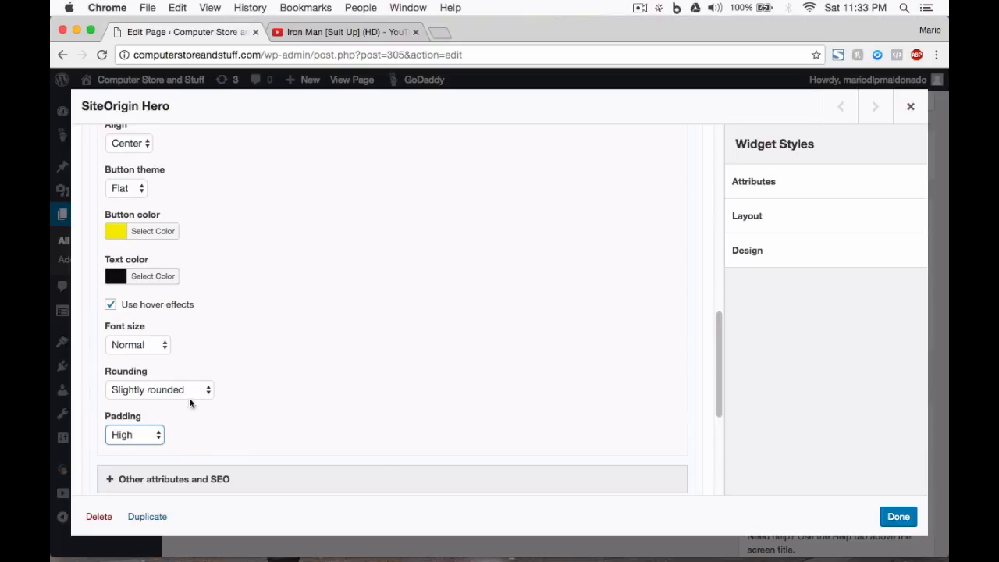
Review the button's other attributes and SEO fields, and collapse the section without filling anything in
scroll(190, 401, "down", 3)
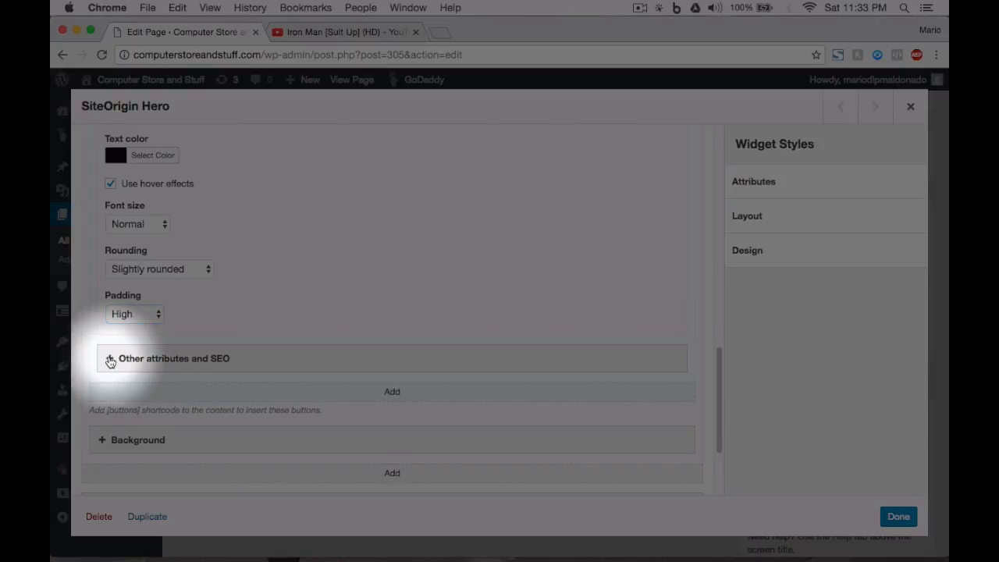
left_click(110, 360)
scroll(119, 374, "down", 3)
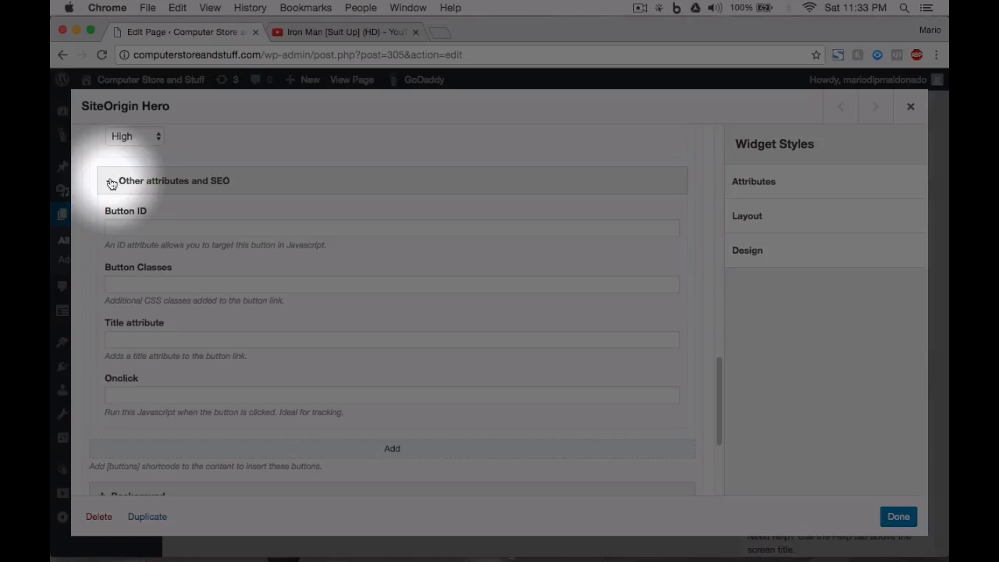
left_click(111, 182)
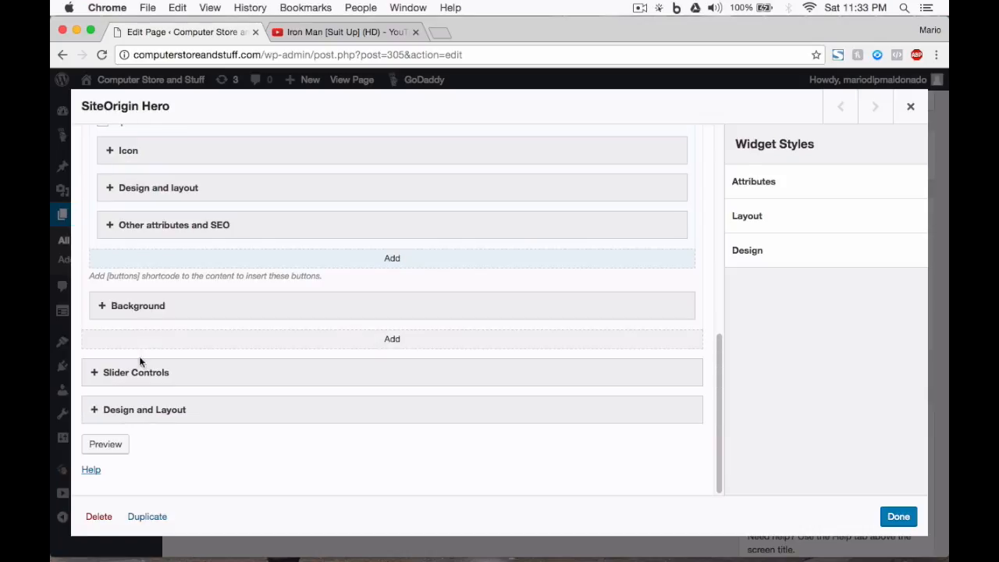
Preview the hero widget with its styled button and apply the widget's settings to the page
left_click(115, 444)
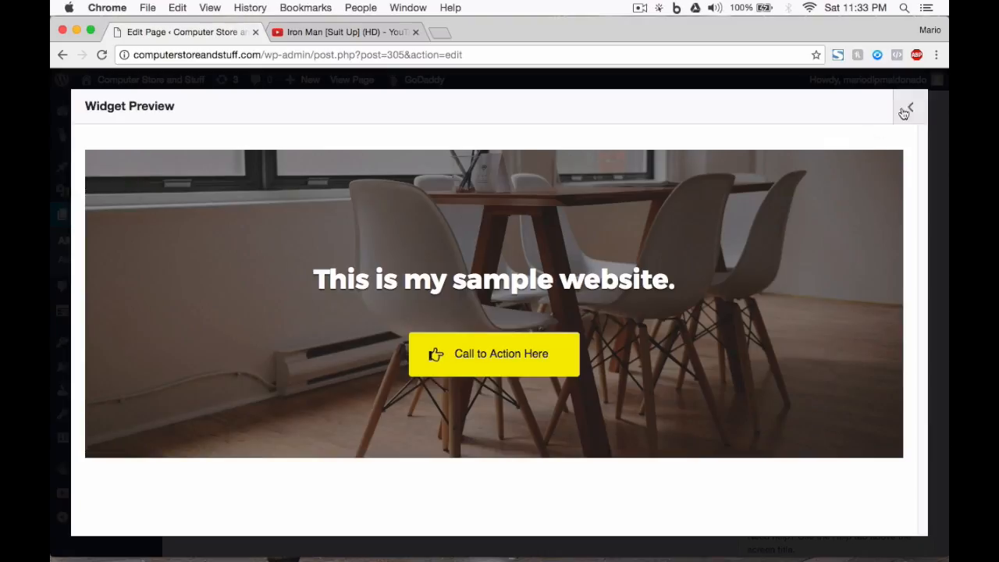
left_click(910, 108)
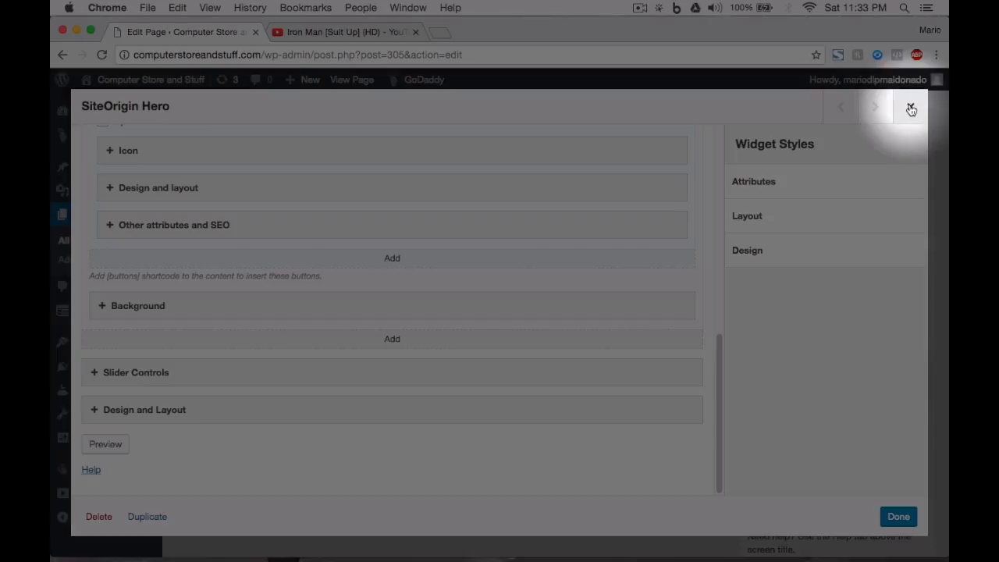
left_click(898, 515)
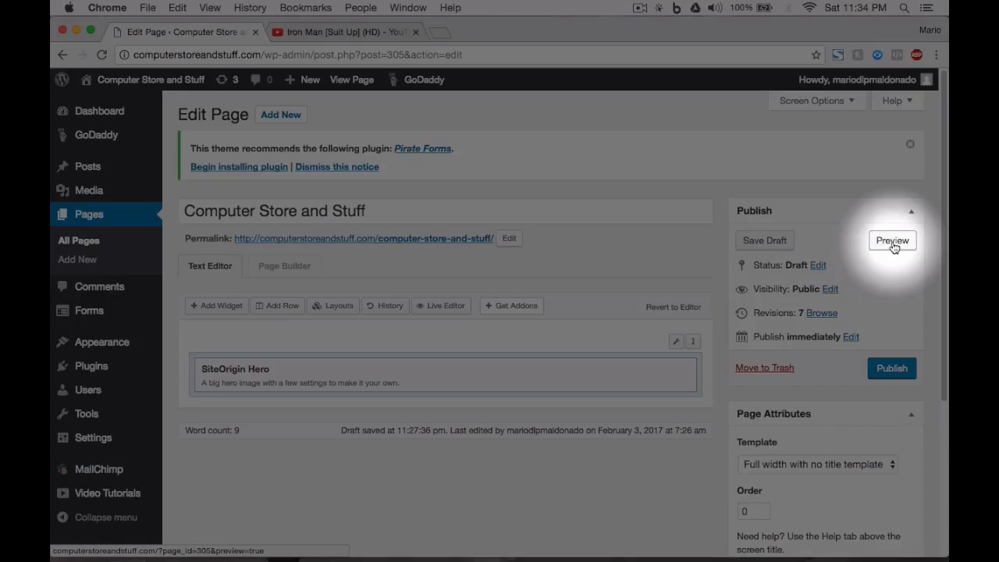
Preview the draft page and test the link of the Call to Action Here button
left_click(893, 243)
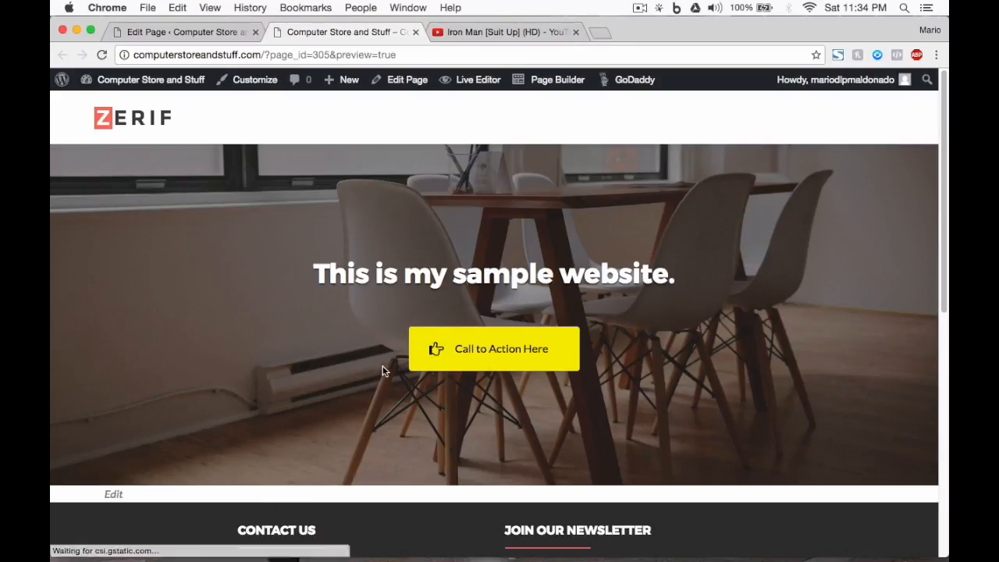
left_click(505, 361)
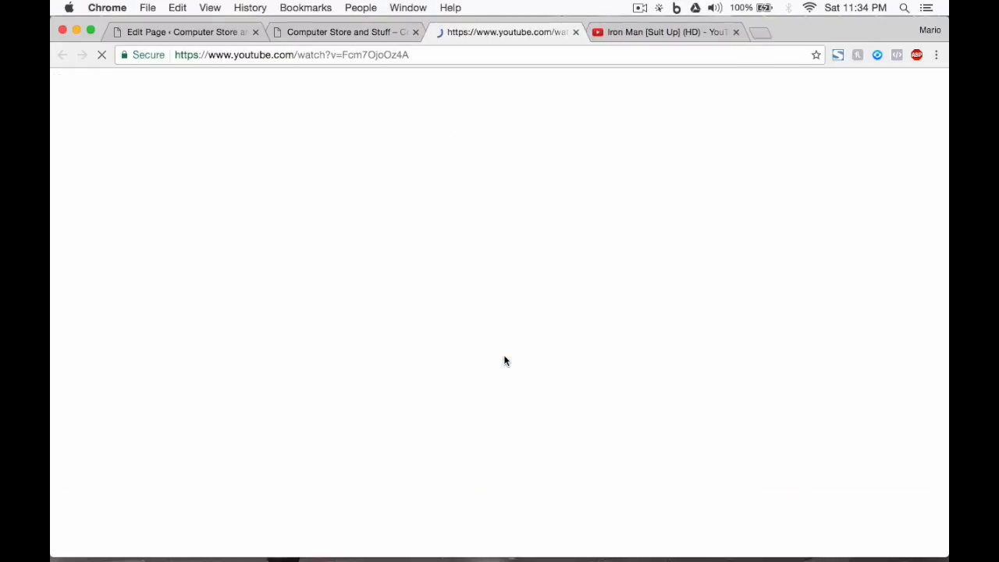